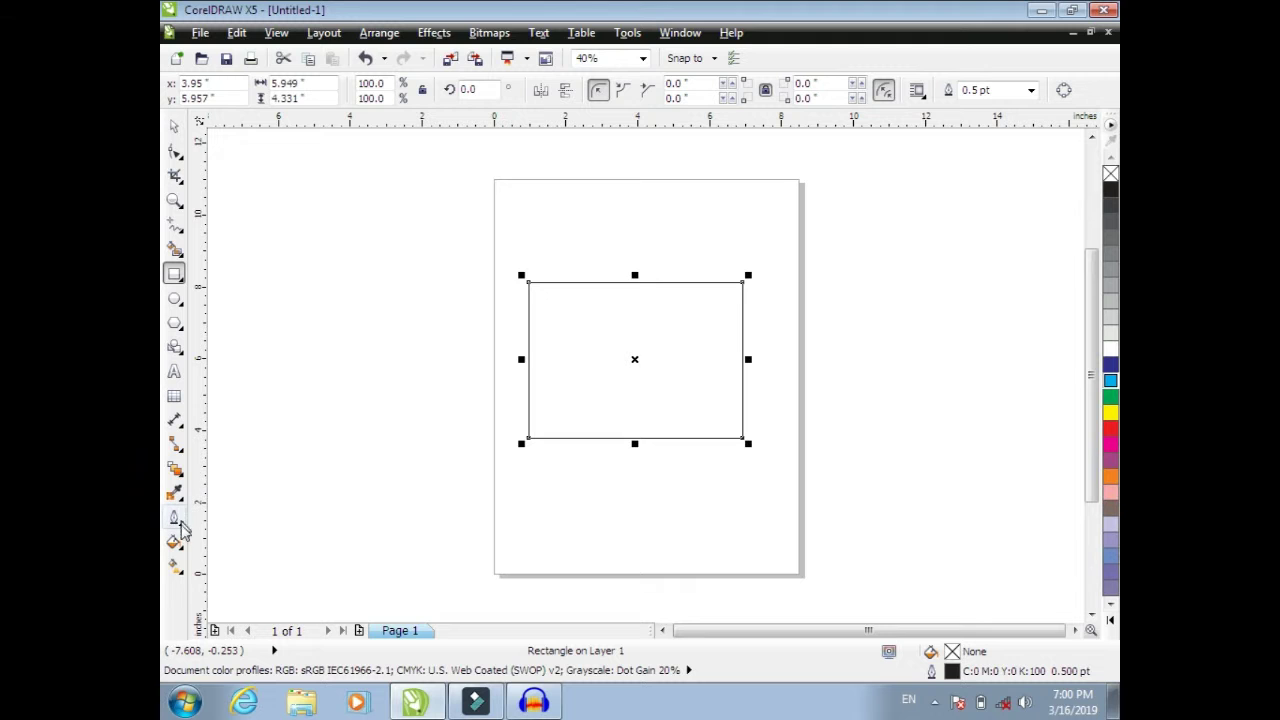
# Start a uniform fill for the rectangle using the color harmonies mixer and shift the hue wheel's orange marker slightly toward yellow.
pyautogui.click(174, 541)
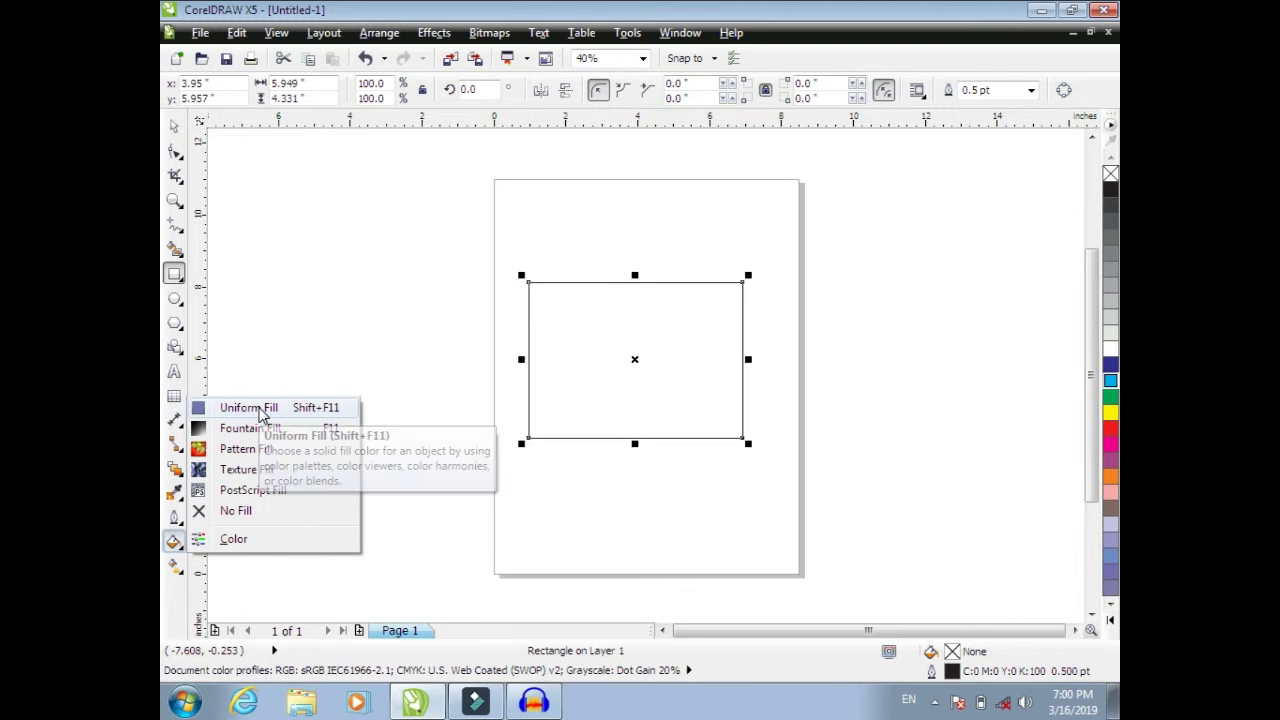
pyautogui.click(258, 410)
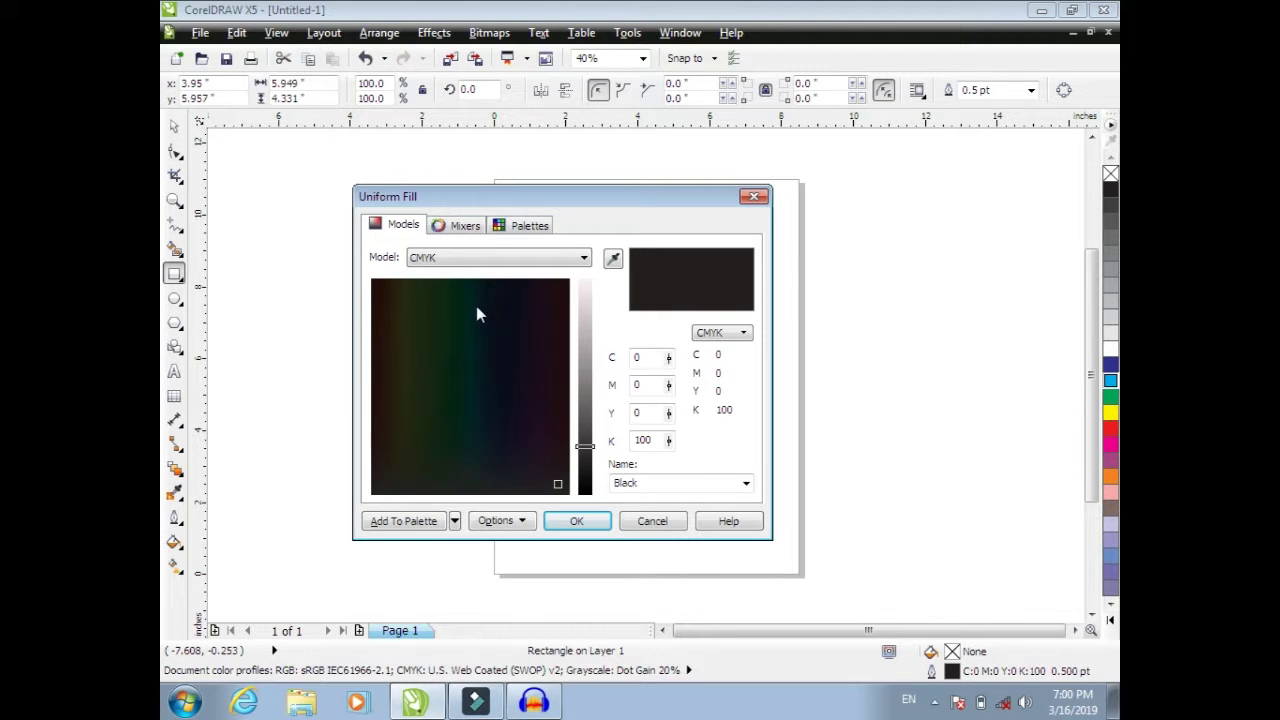
pyautogui.click(464, 227)
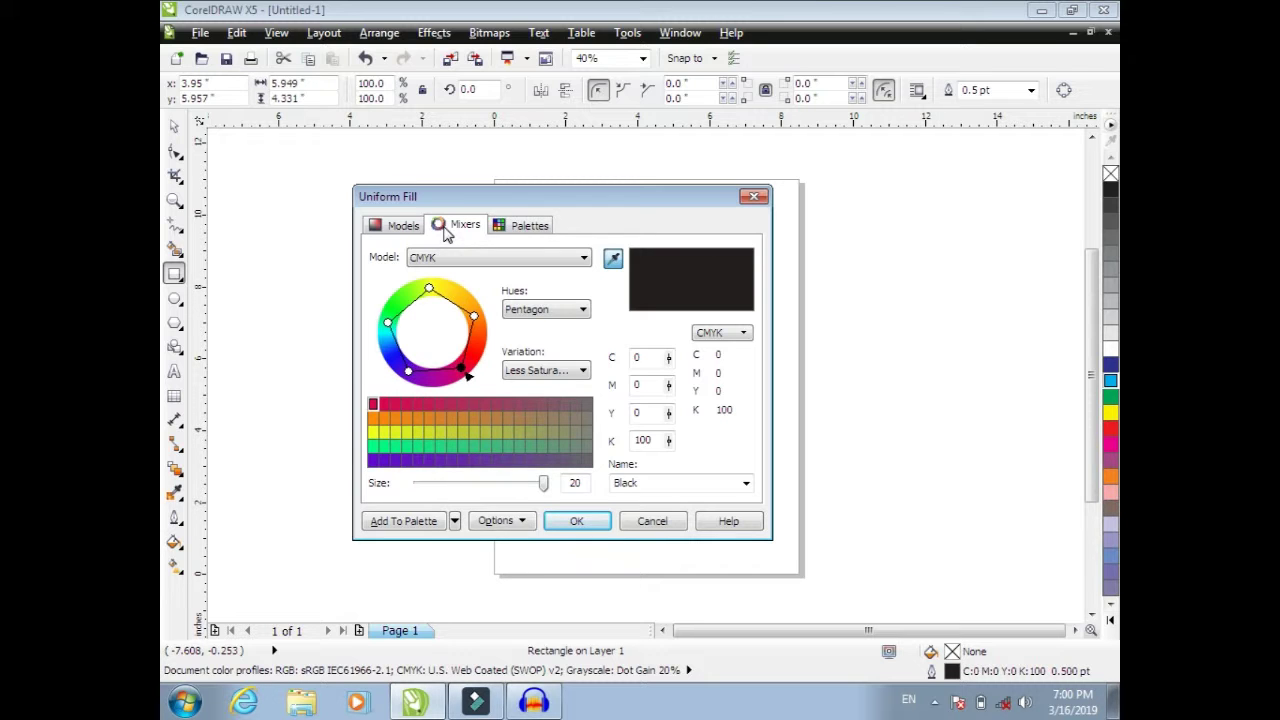
pyautogui.moveTo(476, 318)
pyautogui.mouseDown()
pyautogui.moveTo(486, 346)
pyautogui.moveTo(468, 366)
pyautogui.moveTo(490, 320)
pyautogui.moveTo(468, 292)
pyautogui.moveTo(470, 309)
pyautogui.mouseUp()
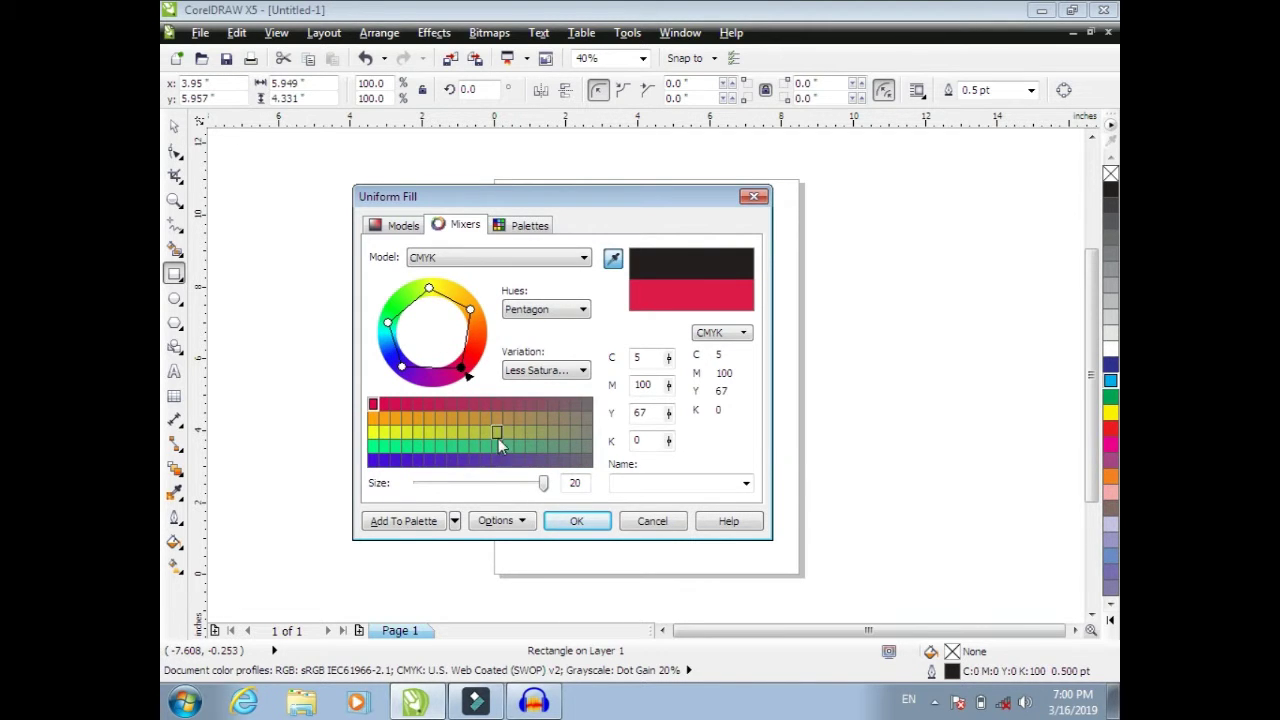
# Try the Cooler, Warmer and Darker variations for the color harmony swatches, ending with Lighter.
pyautogui.click(585, 370)
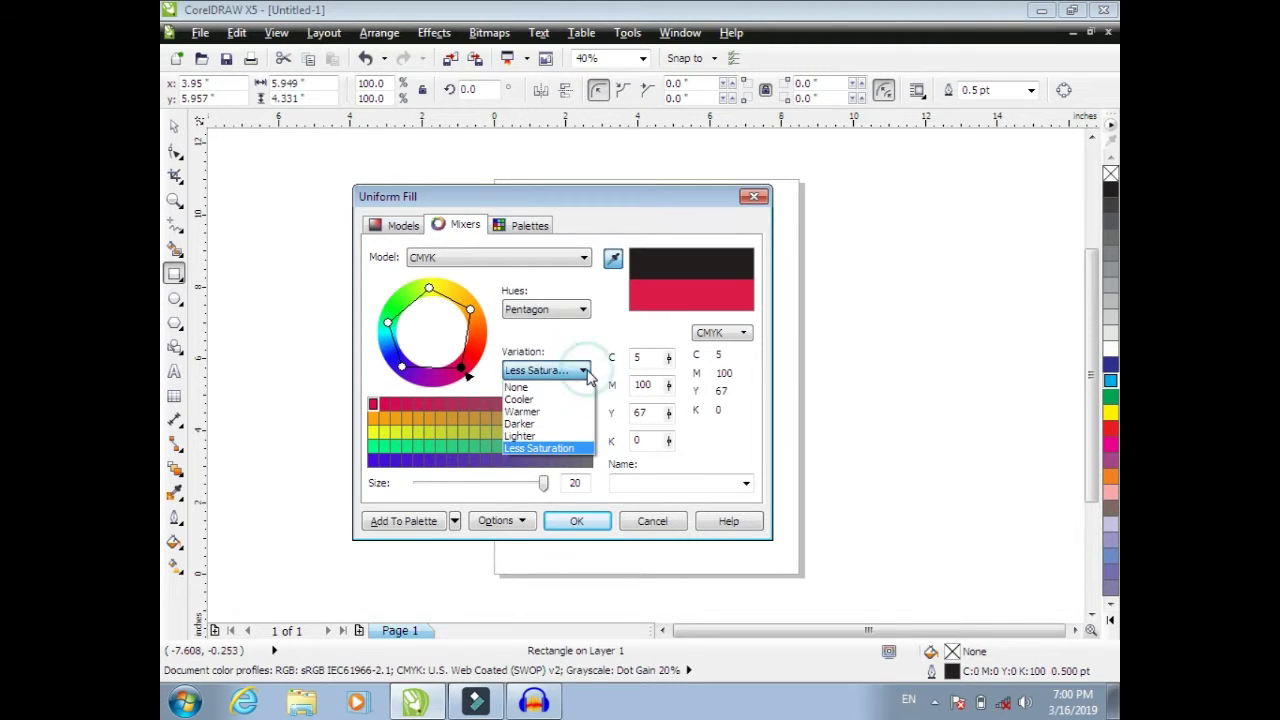
pyautogui.click(560, 400)
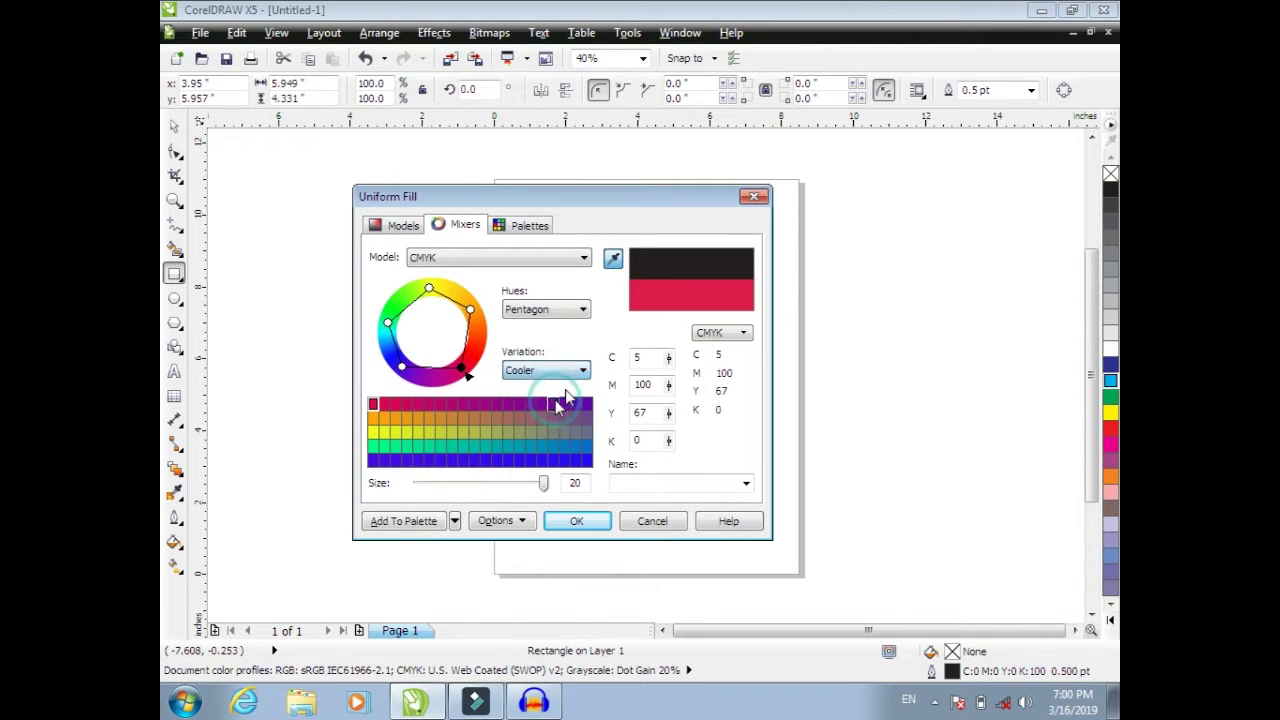
pyautogui.click(585, 371)
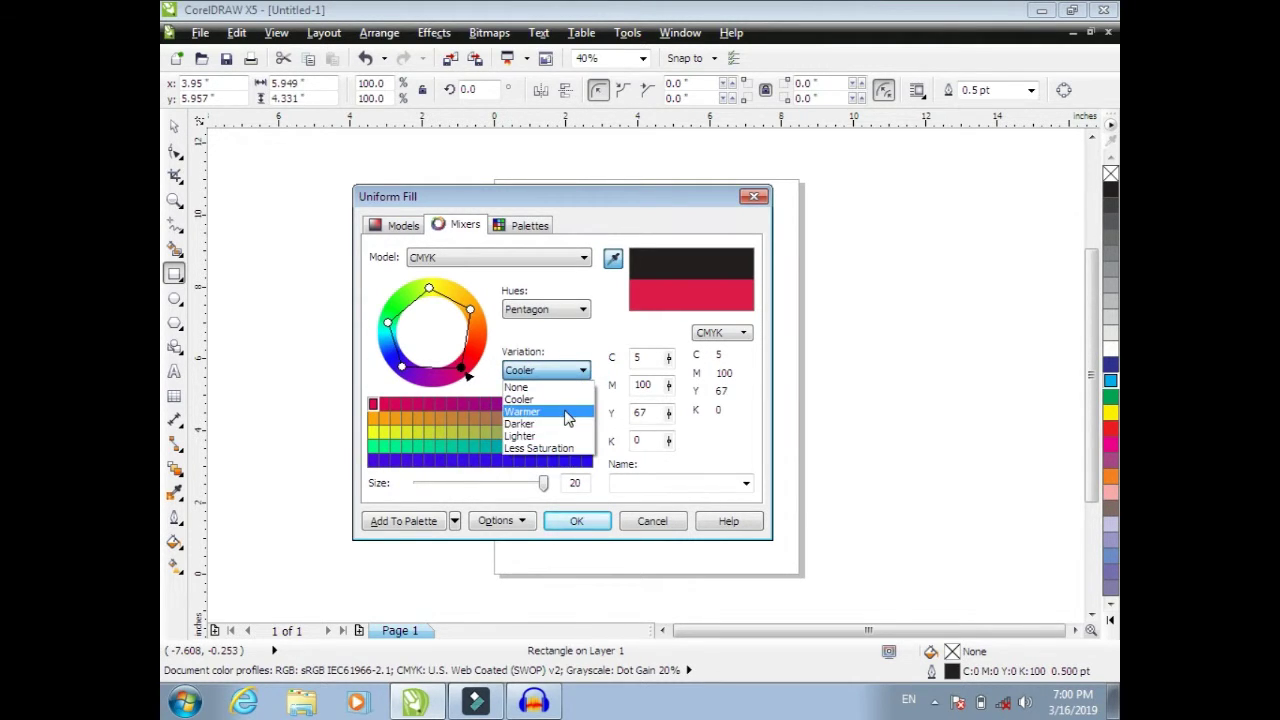
pyautogui.click(566, 415)
pyautogui.click(583, 371)
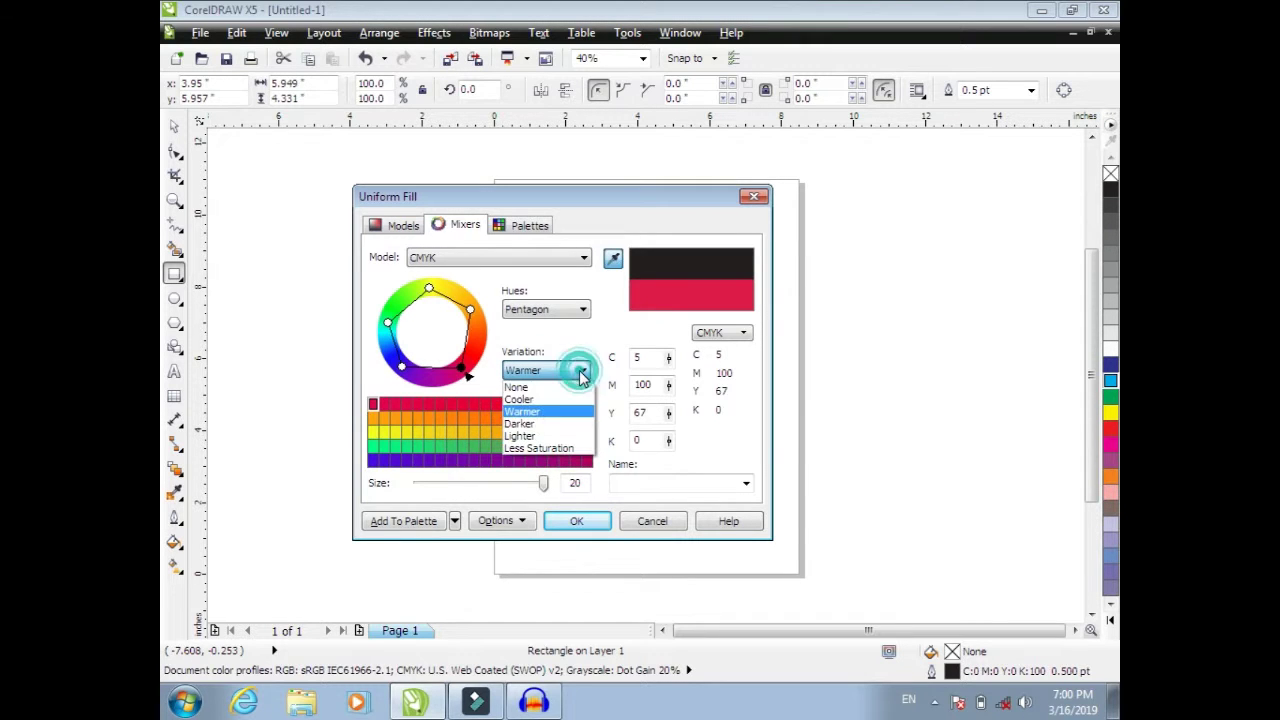
pyautogui.click(563, 424)
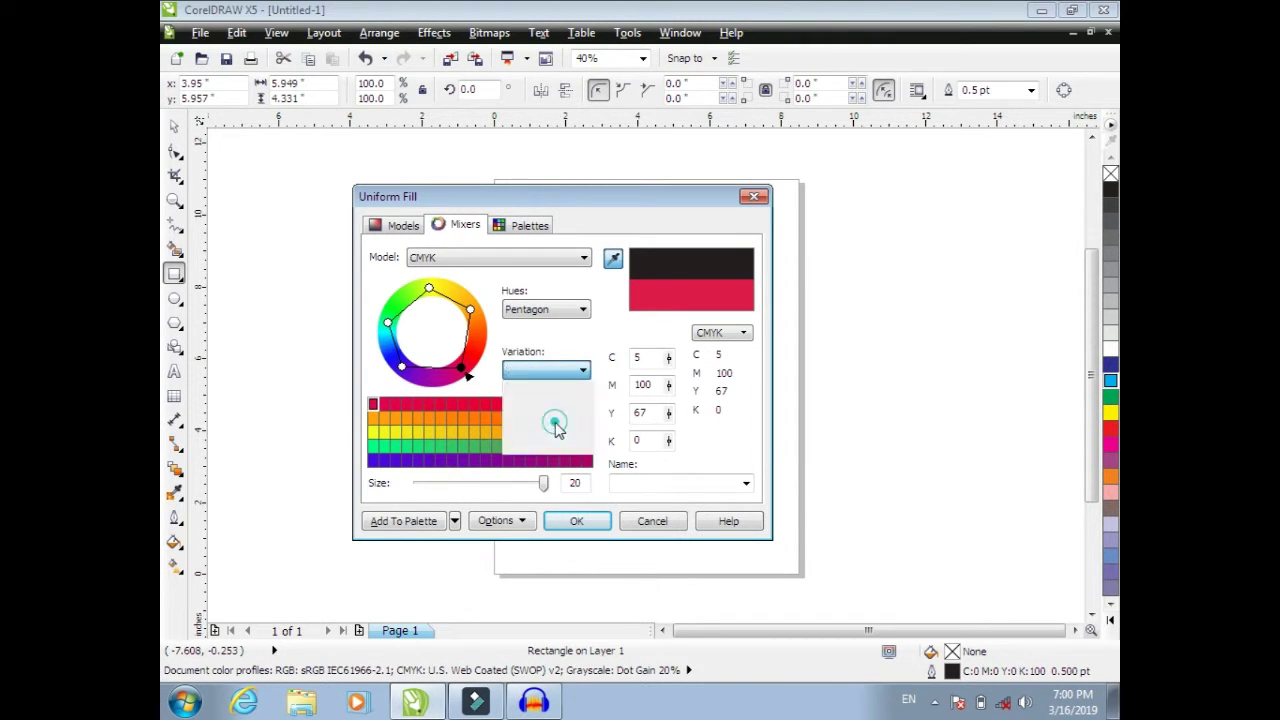
pyautogui.click(583, 371)
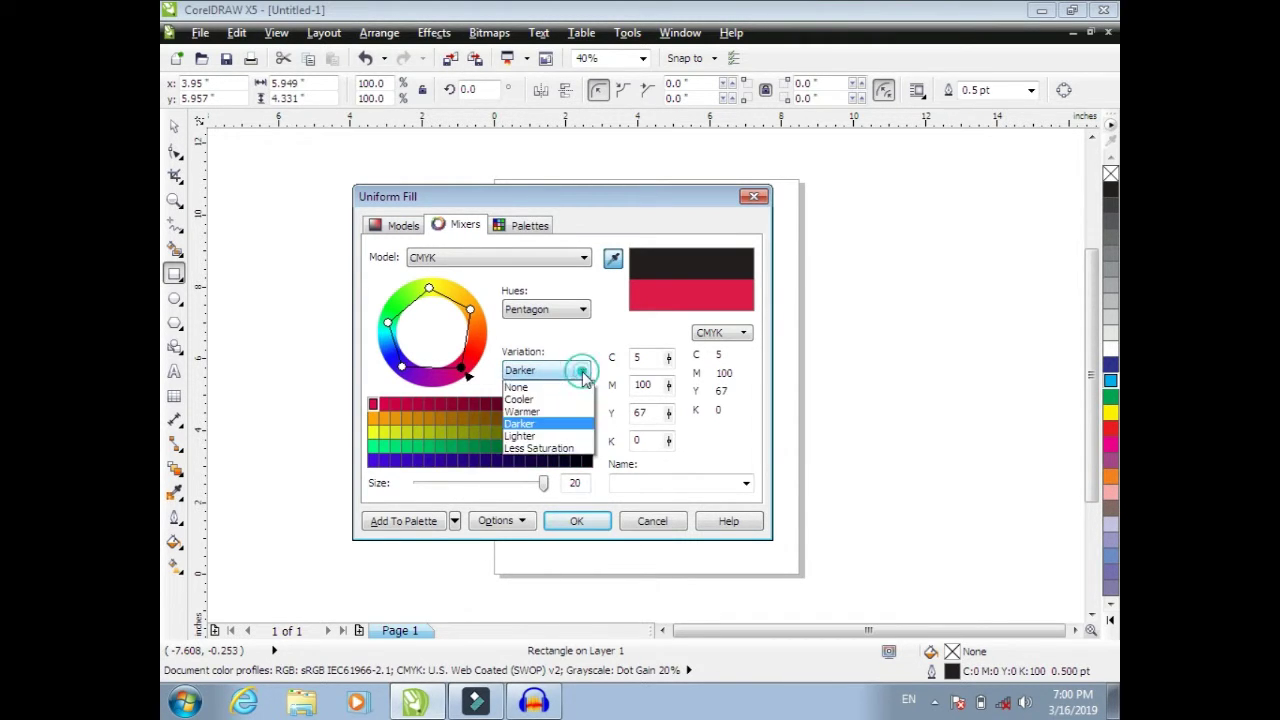
pyautogui.click(540, 437)
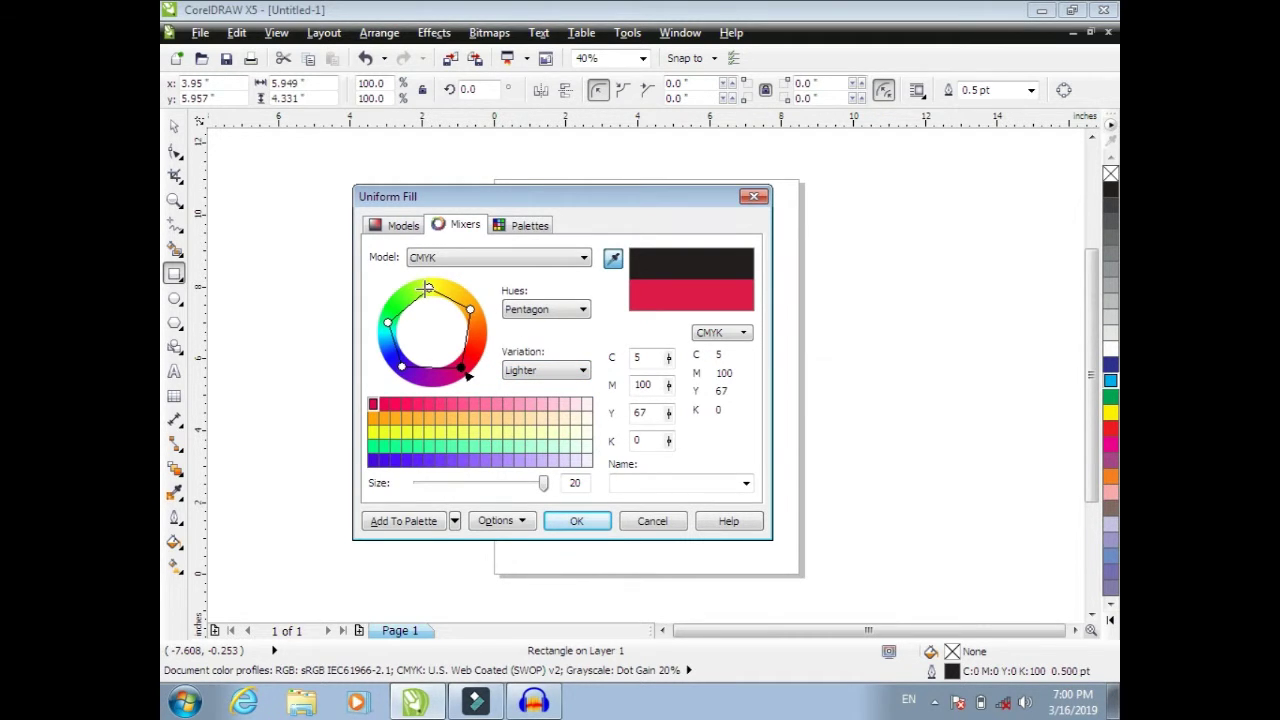
# Move the hue wheel's markers through yellow-green to a crimson of C10 M100 Y48 K1, keeping the CMYK model.
pyautogui.click(435, 288)
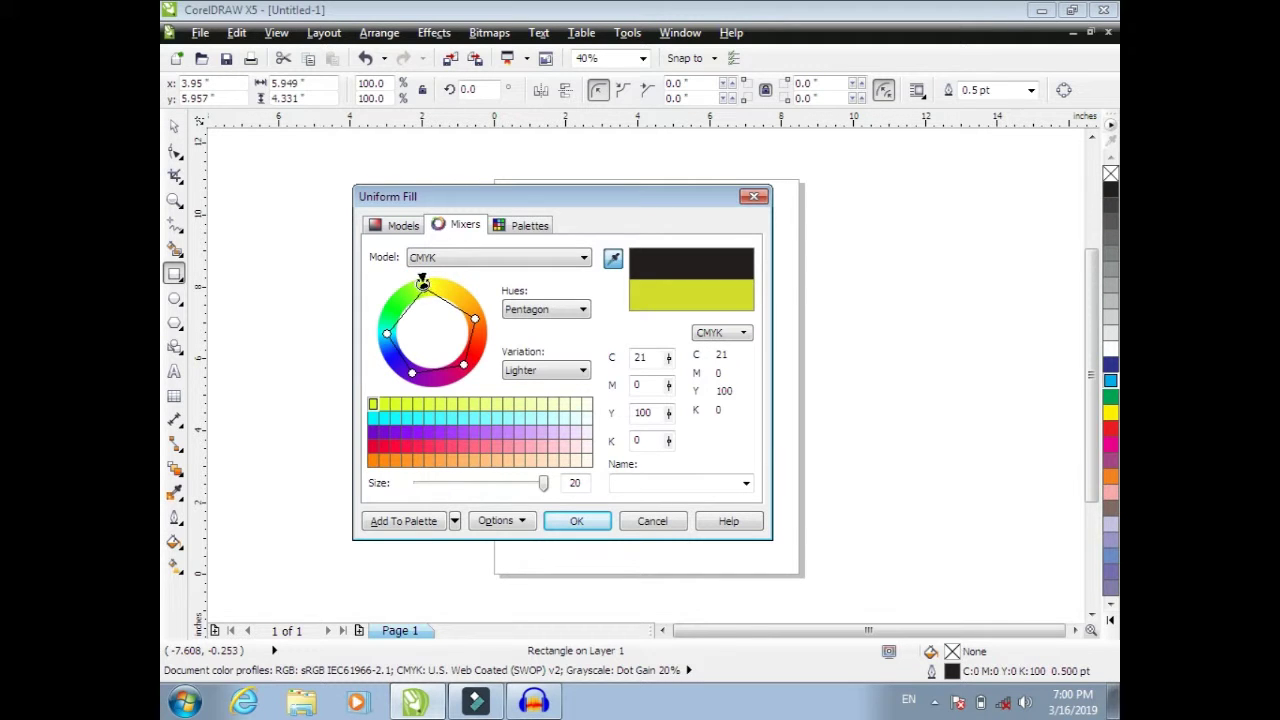
pyautogui.moveTo(424, 284); pyautogui.dragTo(458, 366)
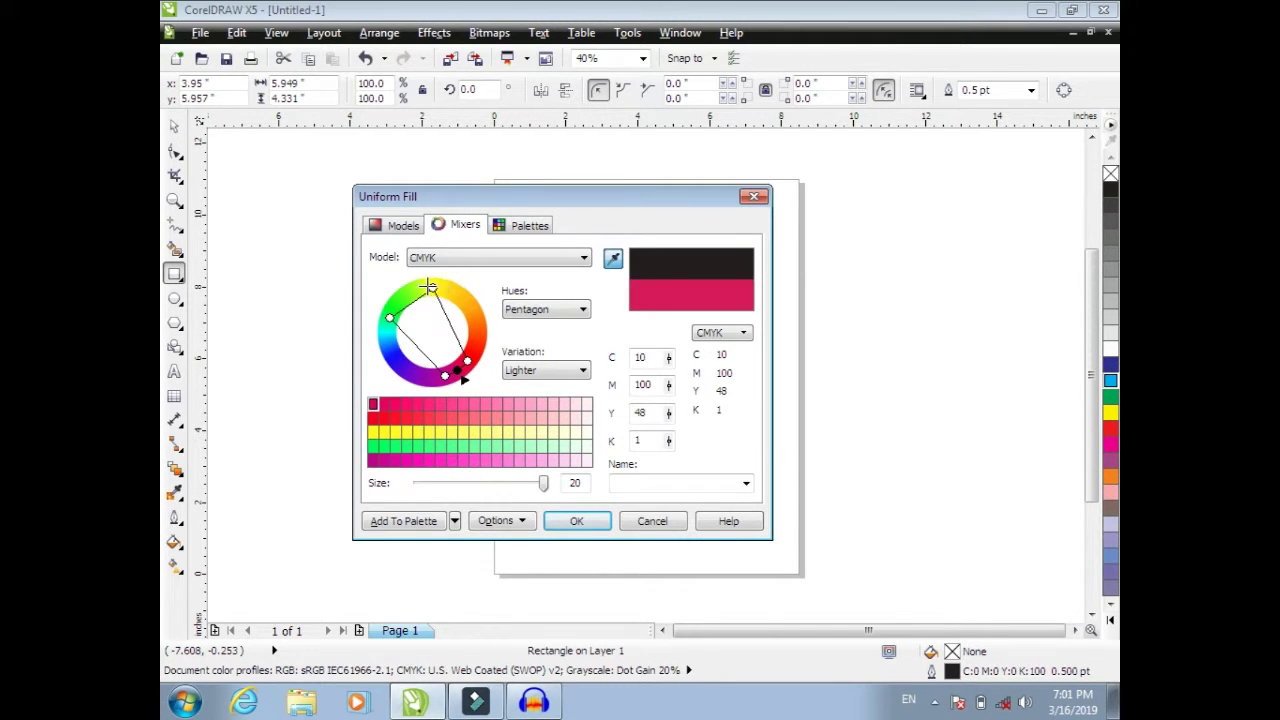
pyautogui.click(583, 259)
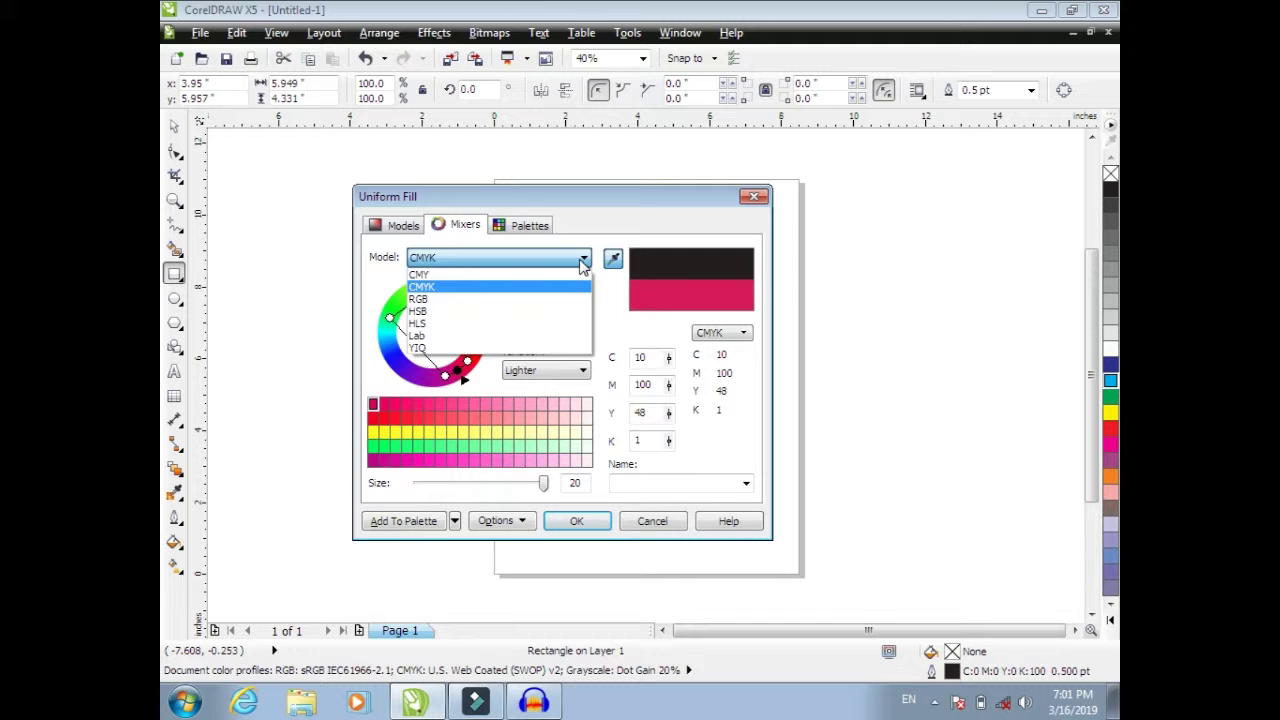
pyautogui.click(583, 262)
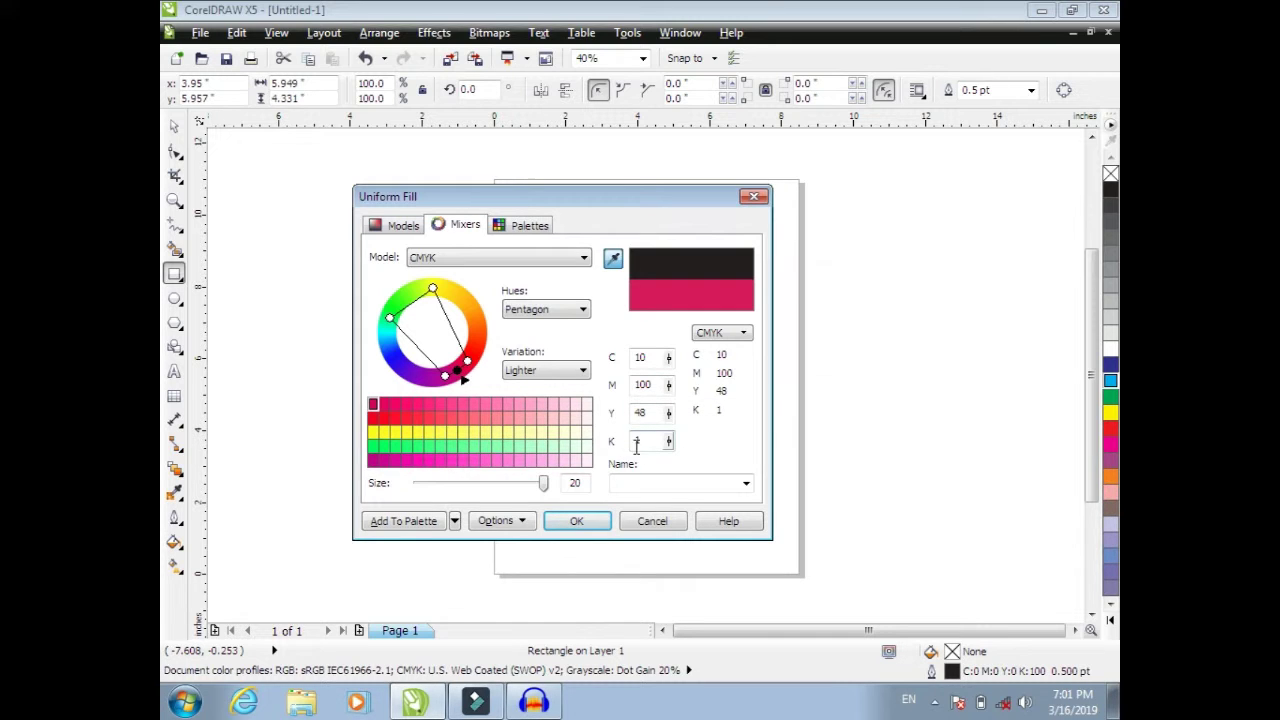
# Set the fill color's cyan component to 15 and its magenta component to 70.
pyautogui.doubleClick(645, 357)
pyautogui.write('15')
pyautogui.doubleClick(645, 385)
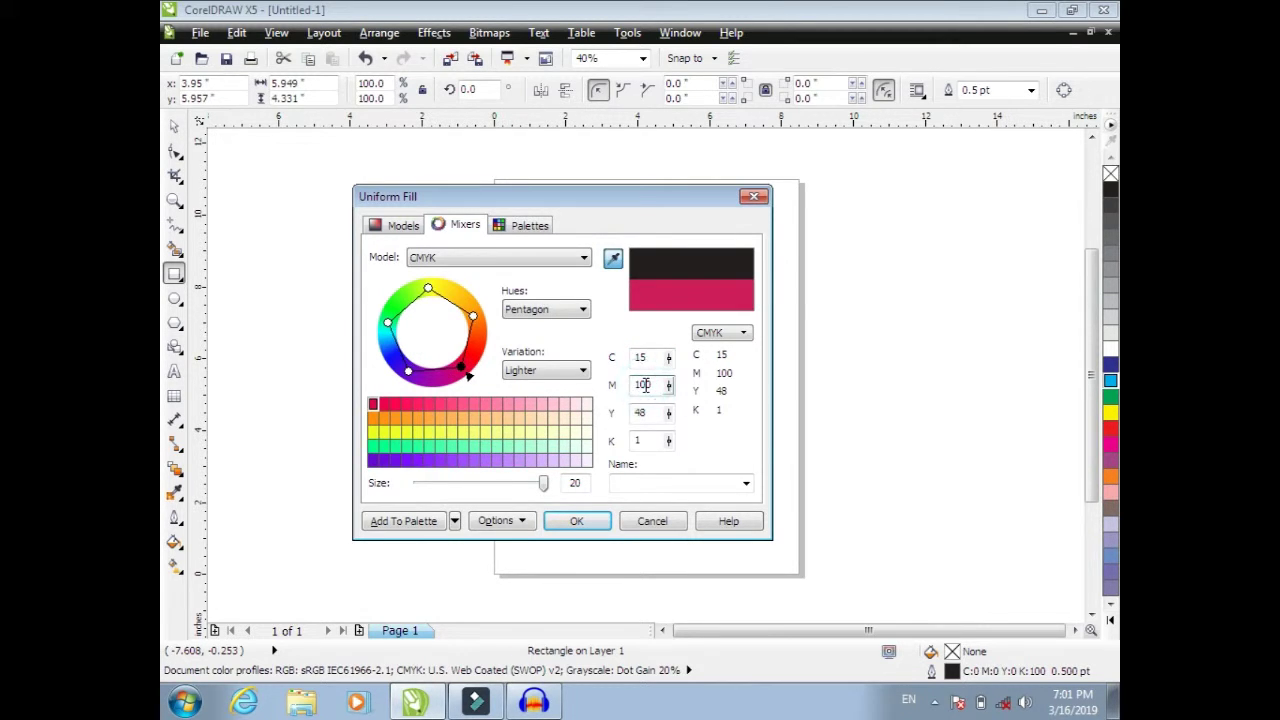
pyautogui.doubleClick(645, 385)
pyautogui.write('2')
pyautogui.write('00')
pyautogui.doubleClick(640, 414)
pyautogui.click(646, 385)
pyautogui.doubleClick(646, 385)
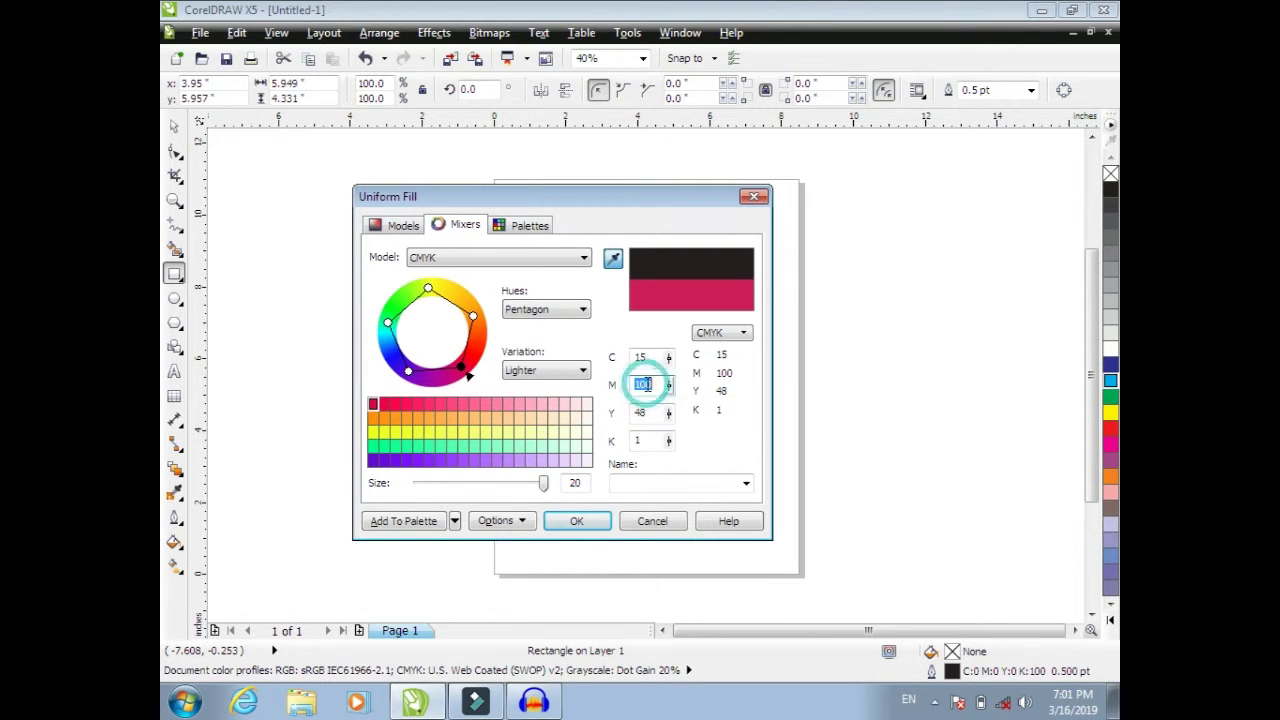
pyautogui.write('70')
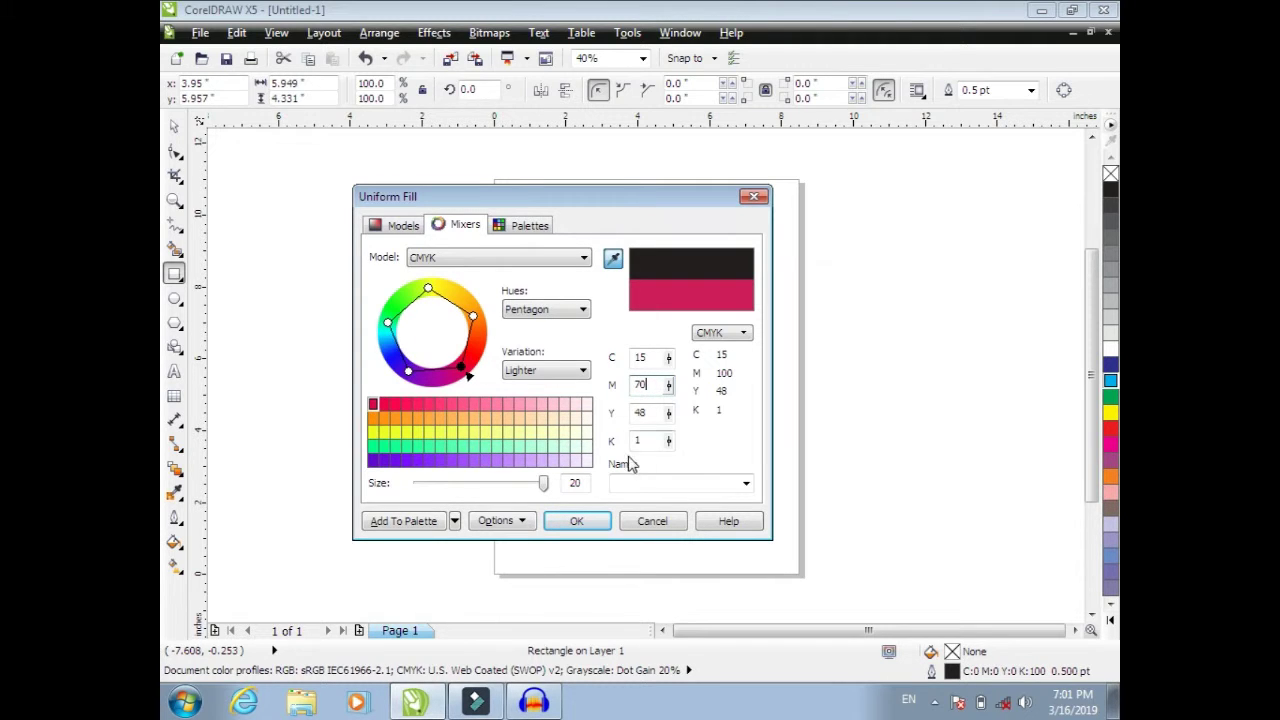
# Set the fill color's yellow component to 60 and its black component to 10.
pyautogui.click(640, 412)
pyautogui.doubleClick(640, 412)
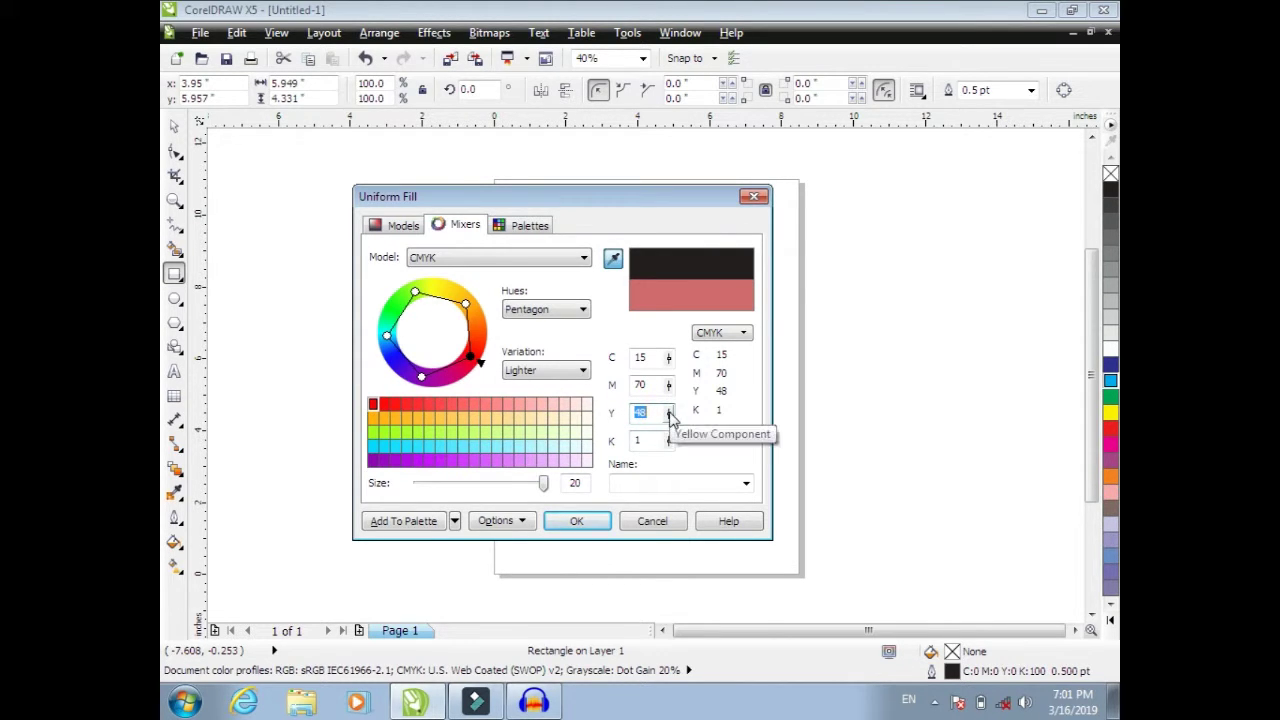
pyautogui.write('60')
pyautogui.press('Tab')
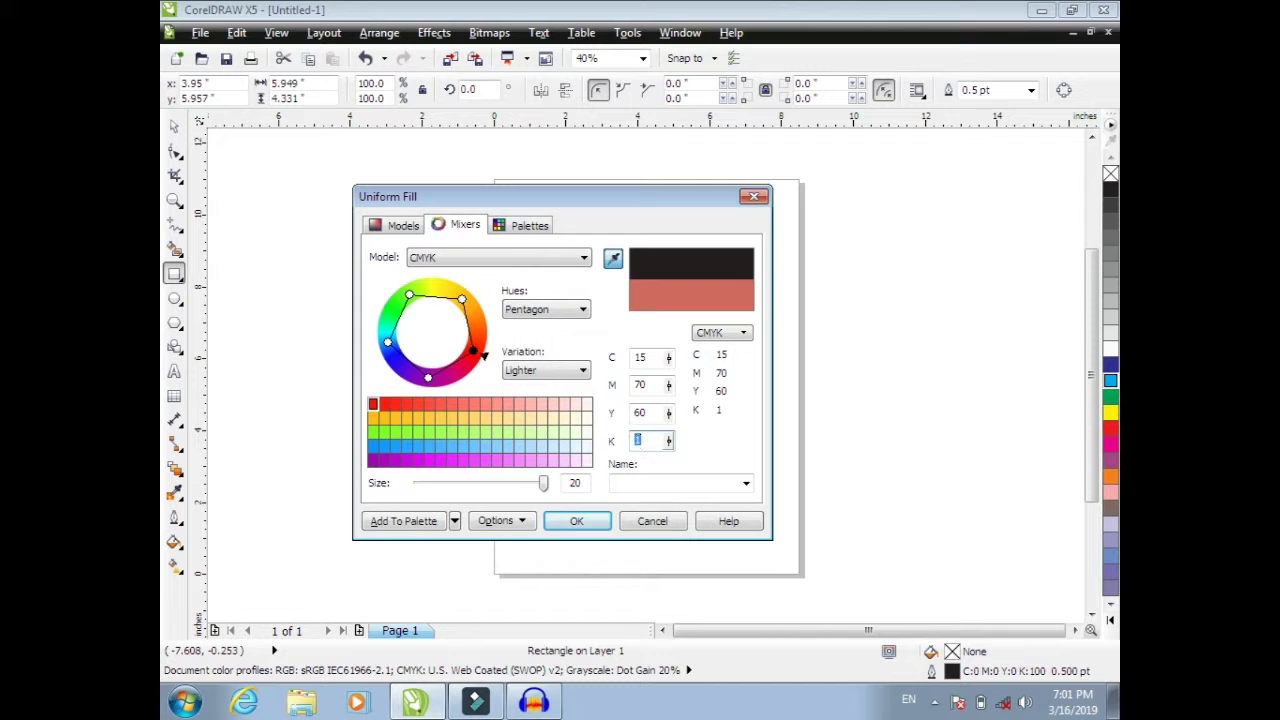
pyautogui.write('10')
pyautogui.click(681, 466)
# Choose a mid-tone purple from the lowest row of harmony swatches and apply it to the rectangle.
pyautogui.click(452, 461)
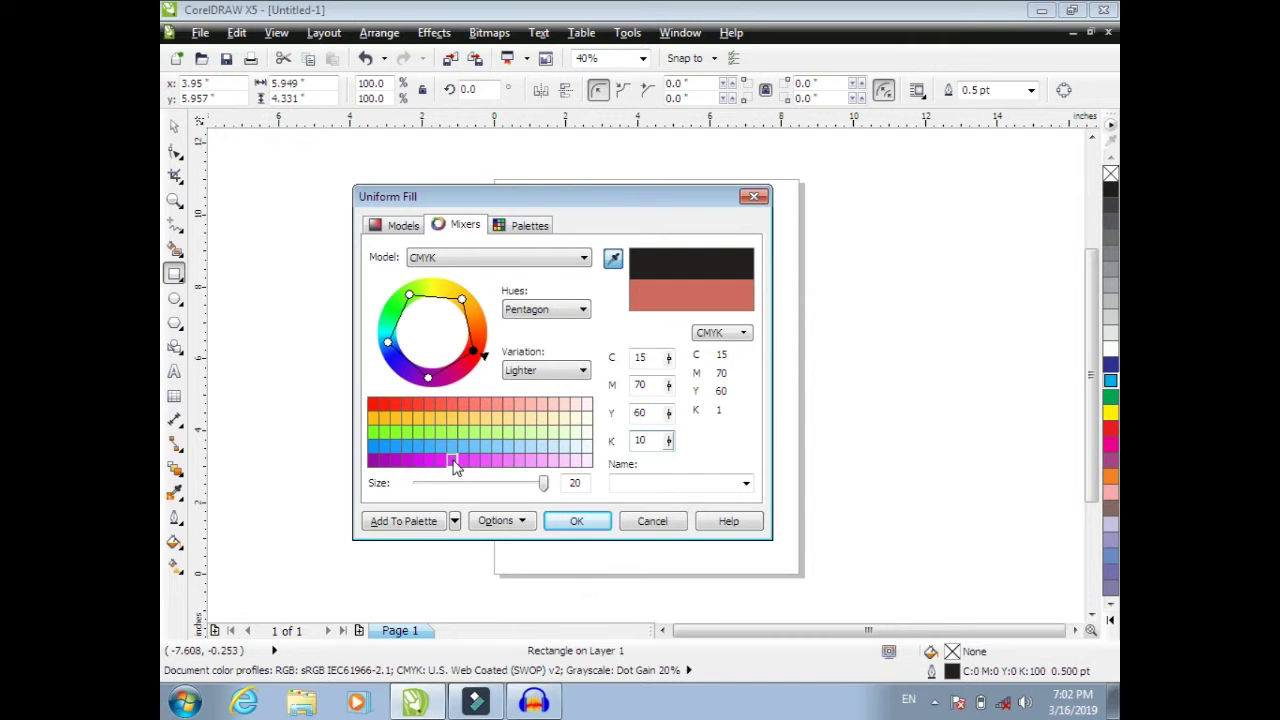
pyautogui.click(577, 522)
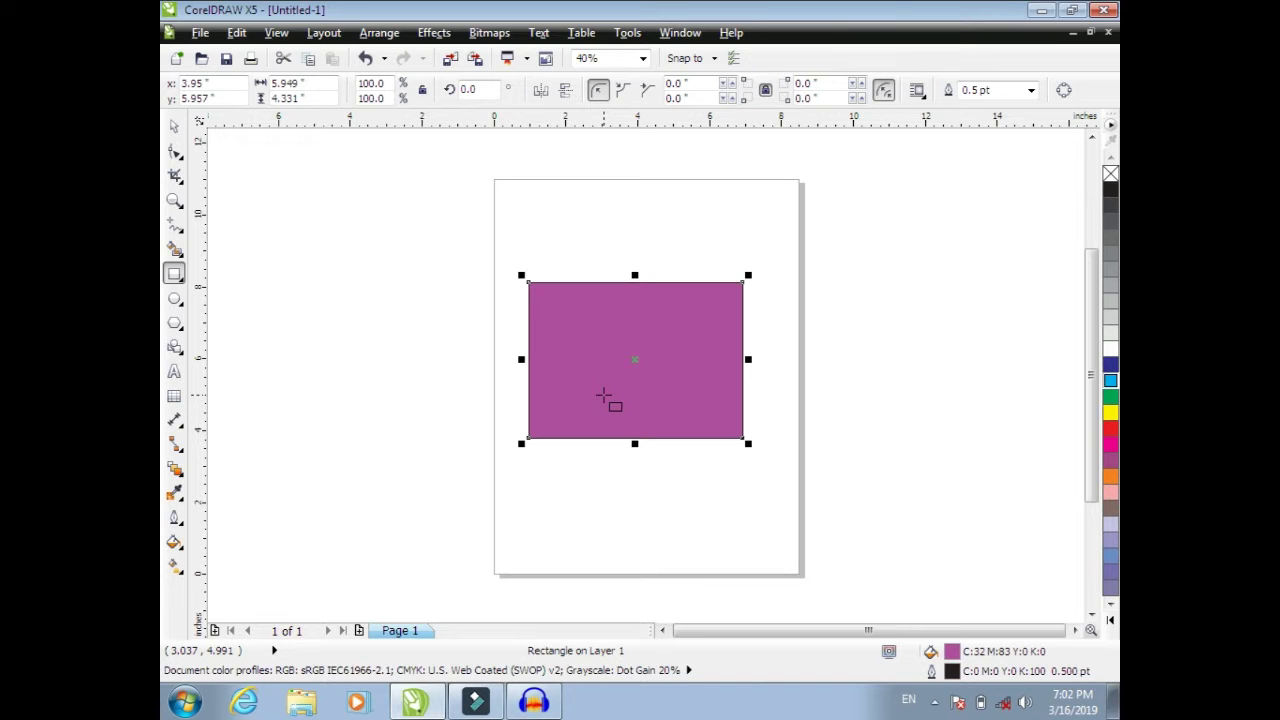
# Reopen the rectangle's uniform fill settings and switch the mixer from Color Harmonies to Color Blend.
pyautogui.hotkey('shift', 'F11')
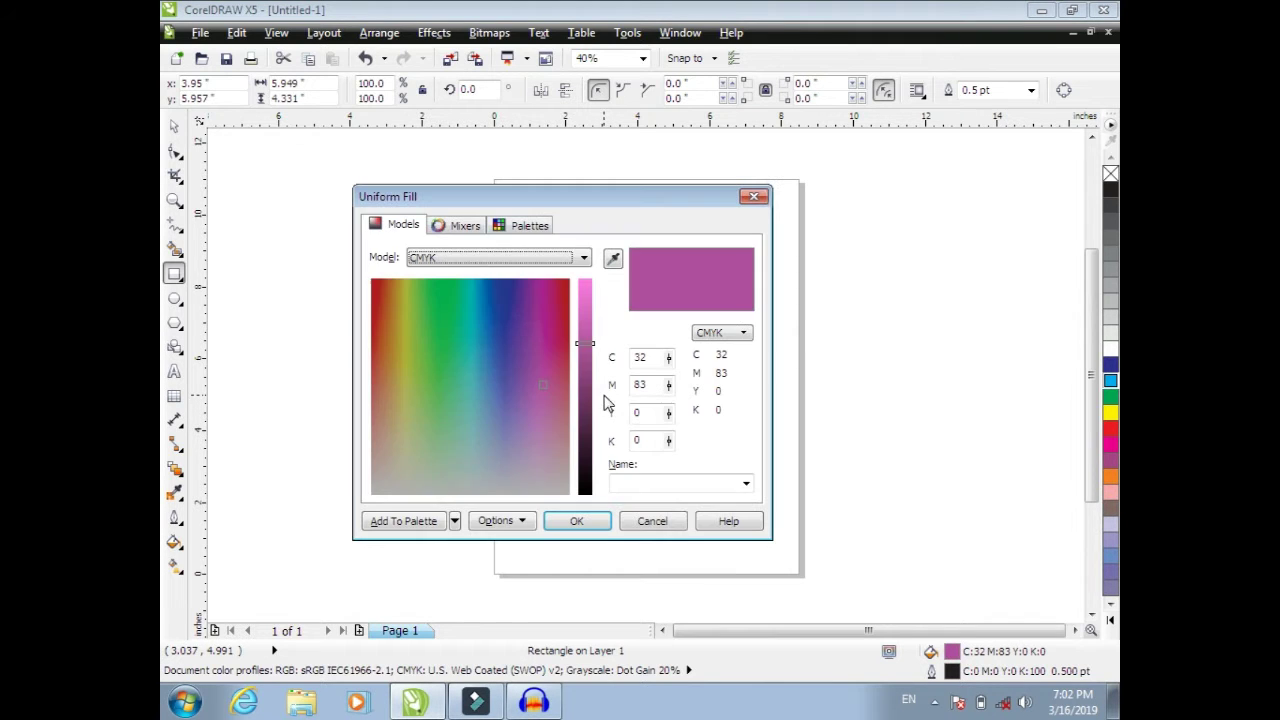
pyautogui.click(467, 227)
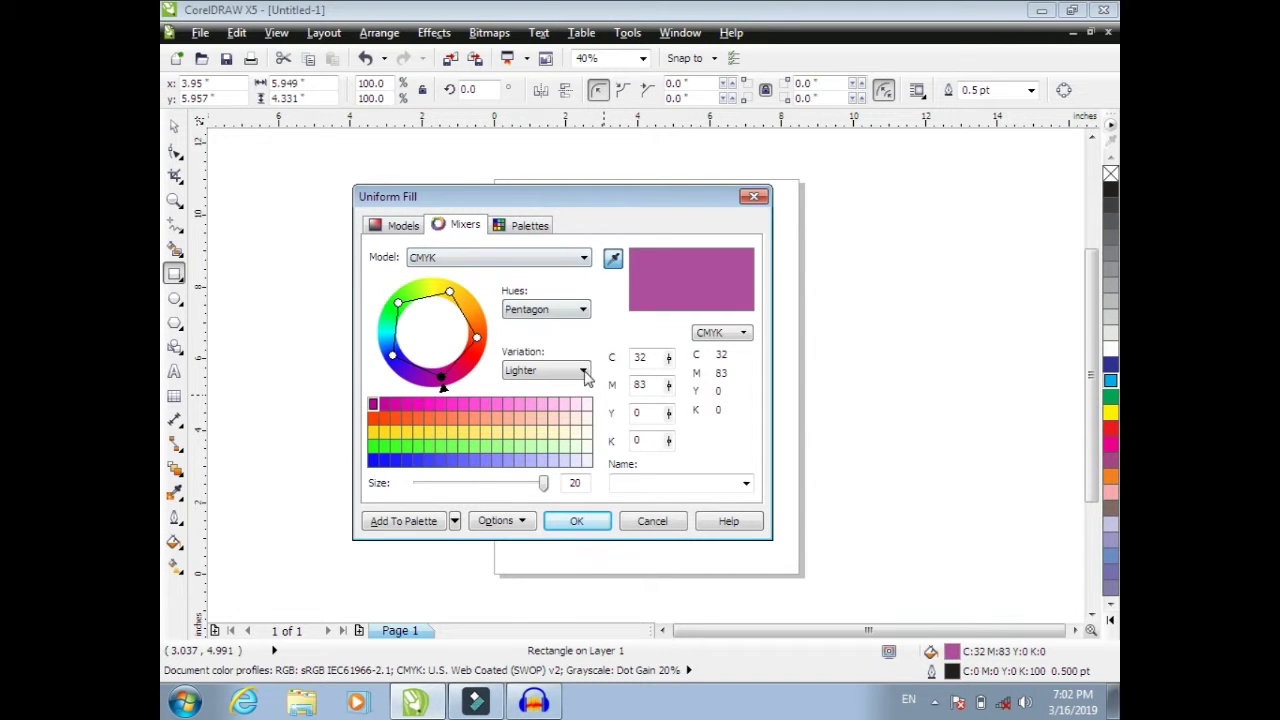
pyautogui.click(497, 521)
pyautogui.click(510, 522)
pyautogui.click(524, 528)
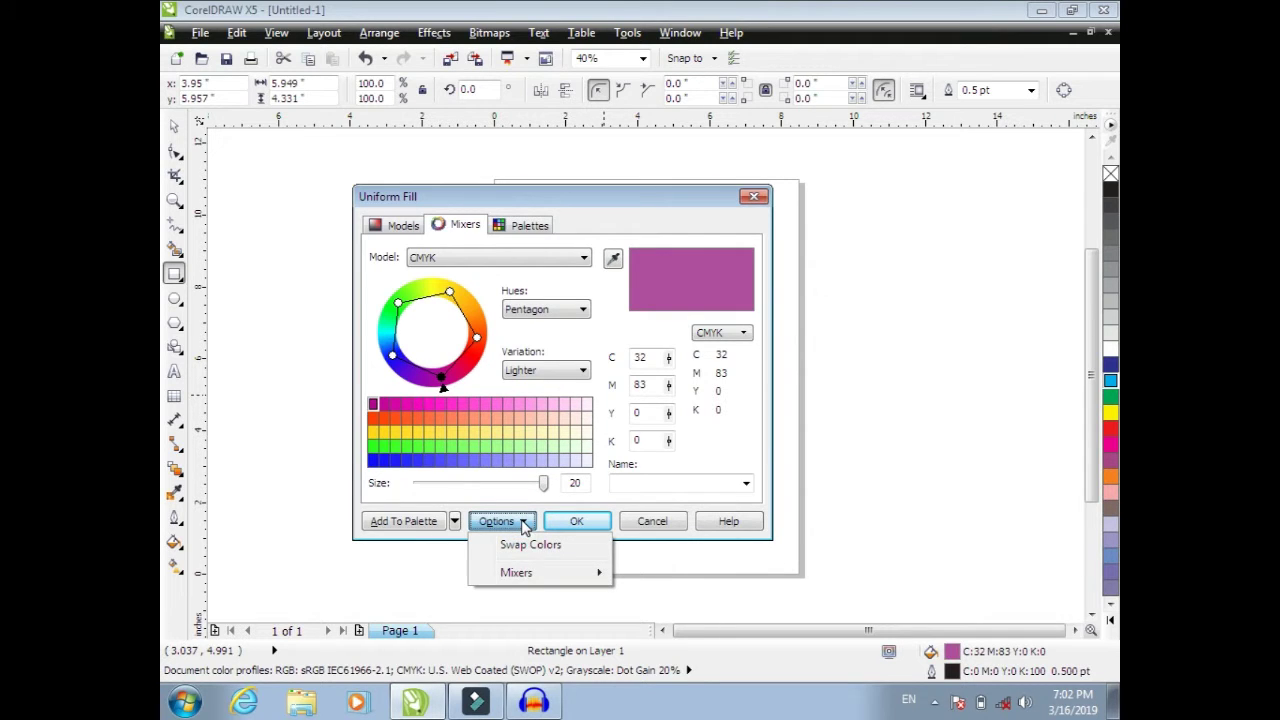
pyautogui.moveTo(533, 584)
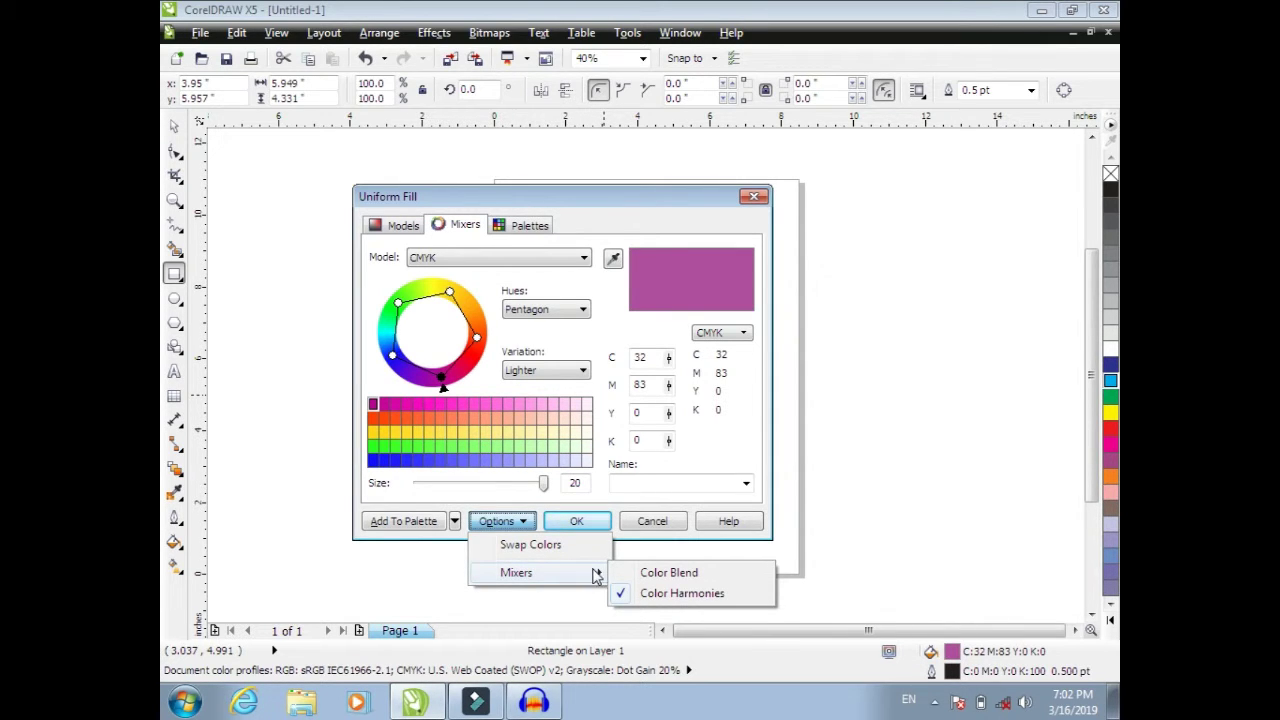
pyautogui.click(647, 578)
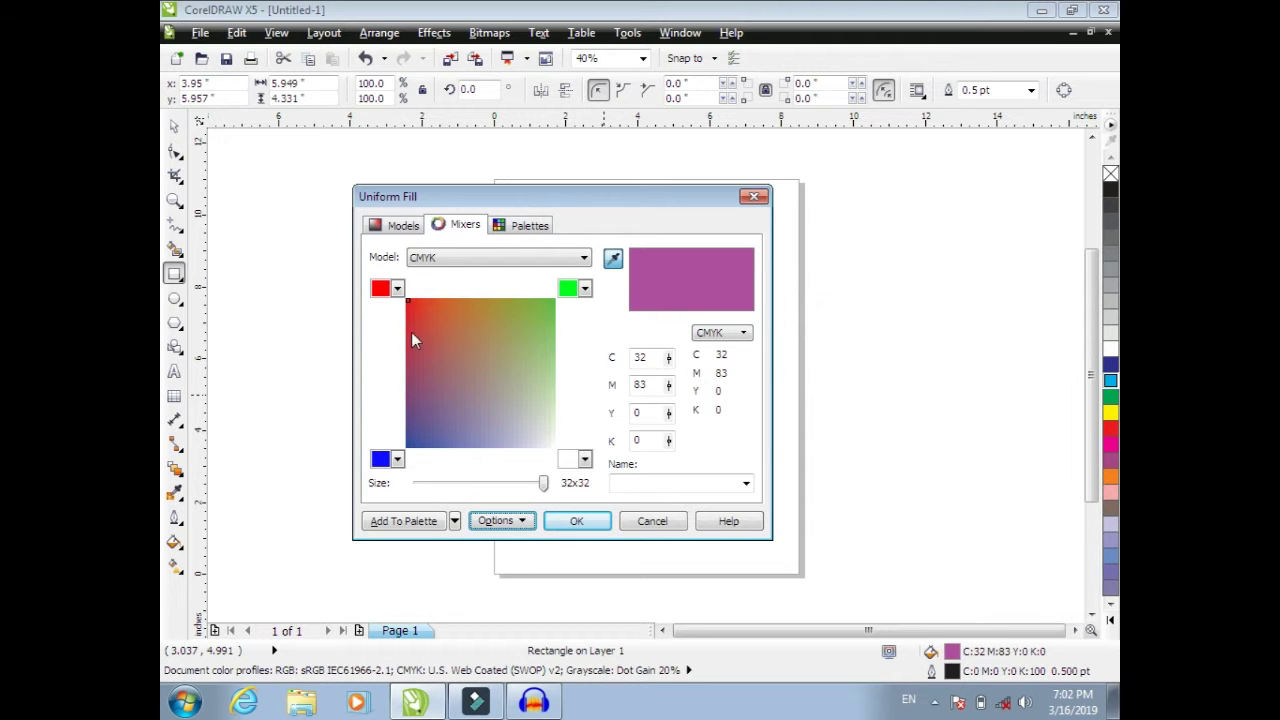
# Look through the color choices offered for the red, blue and green corners of the blend grid.
pyautogui.click(398, 290)
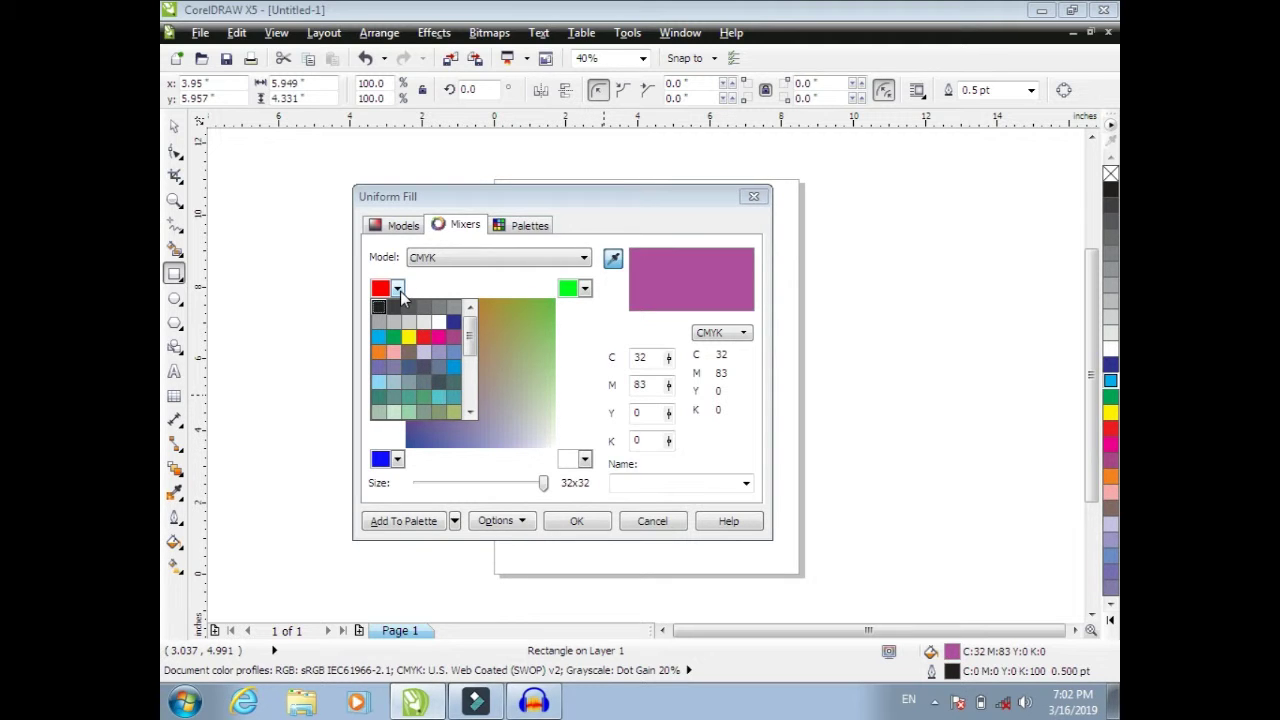
pyautogui.click(397, 460)
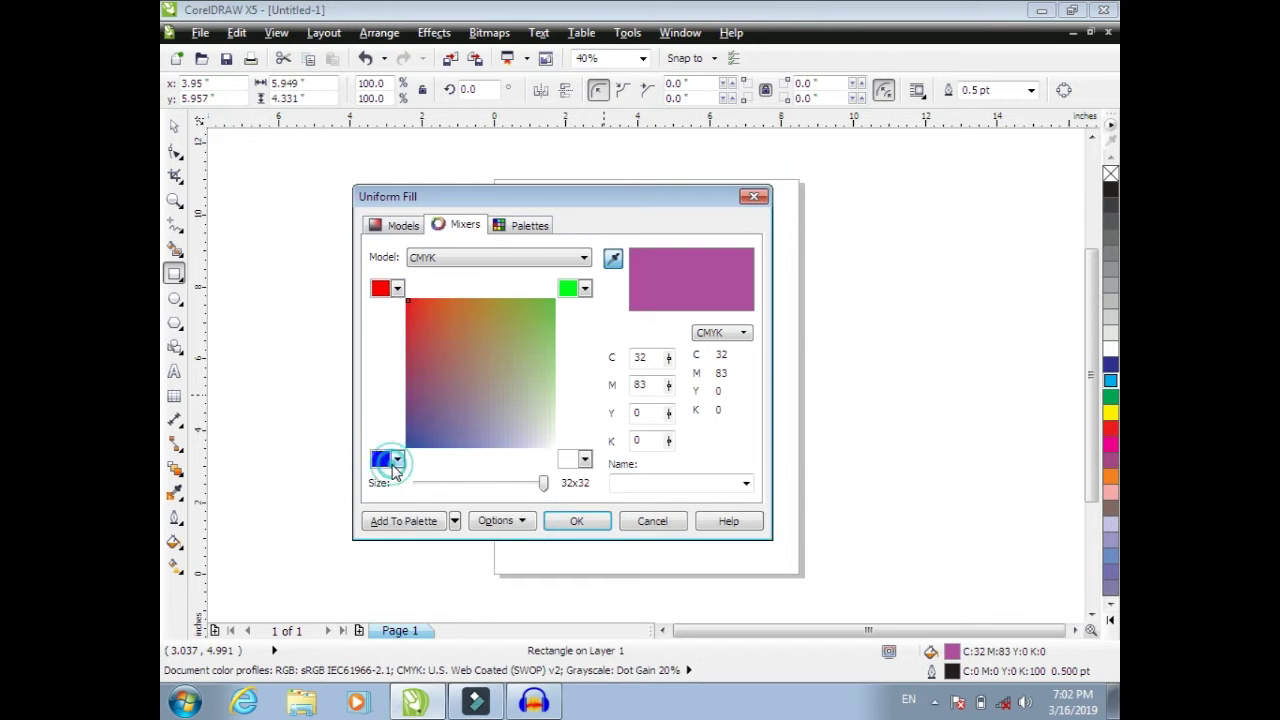
pyautogui.click(397, 460)
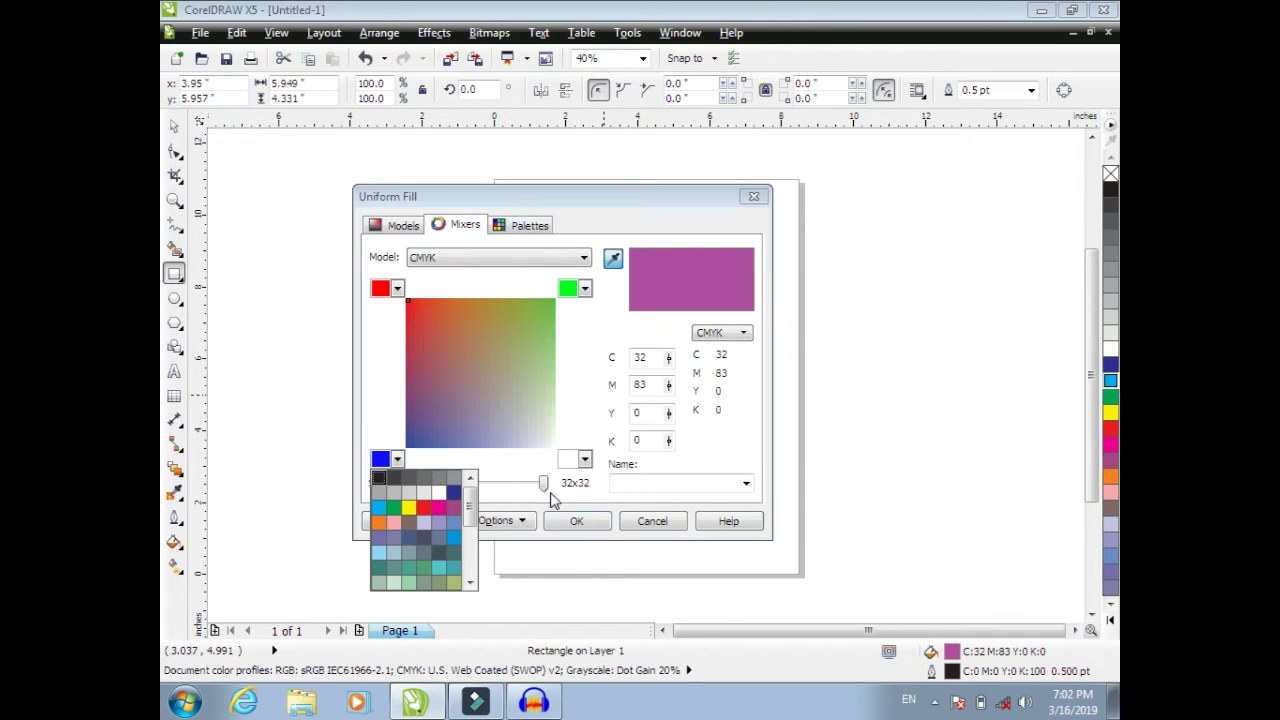
pyautogui.click(585, 291)
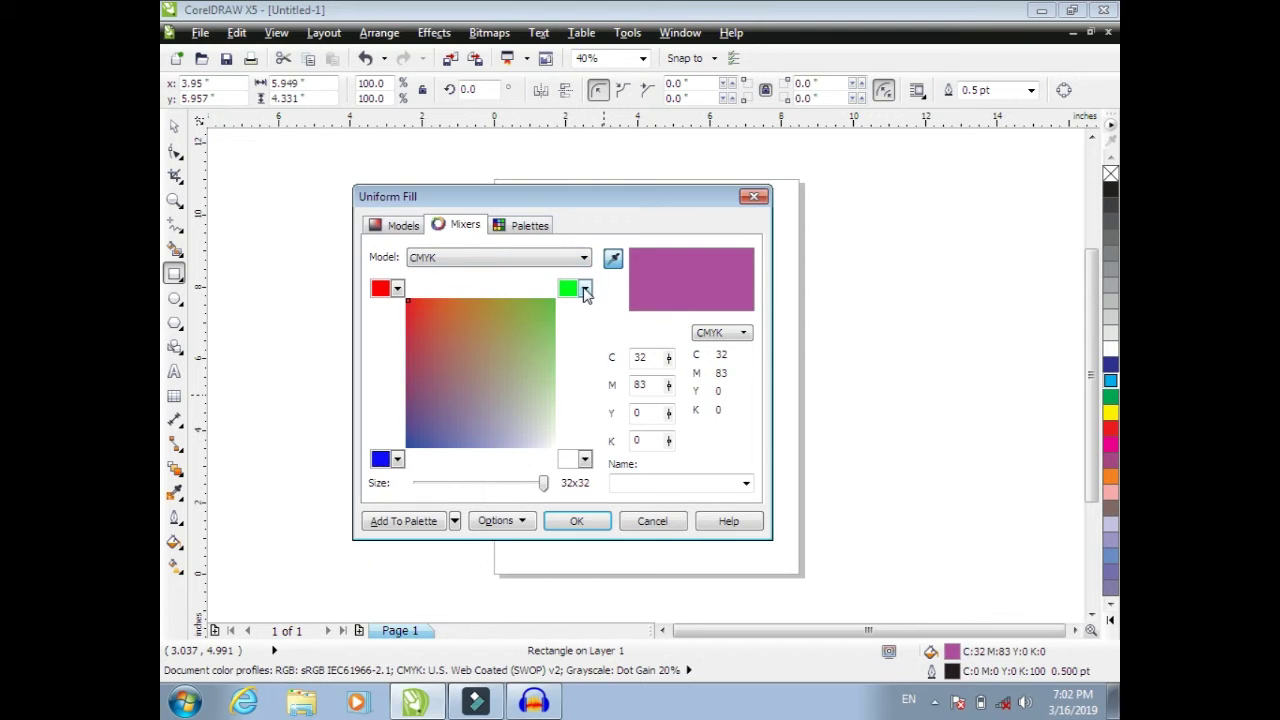
pyautogui.click(585, 290)
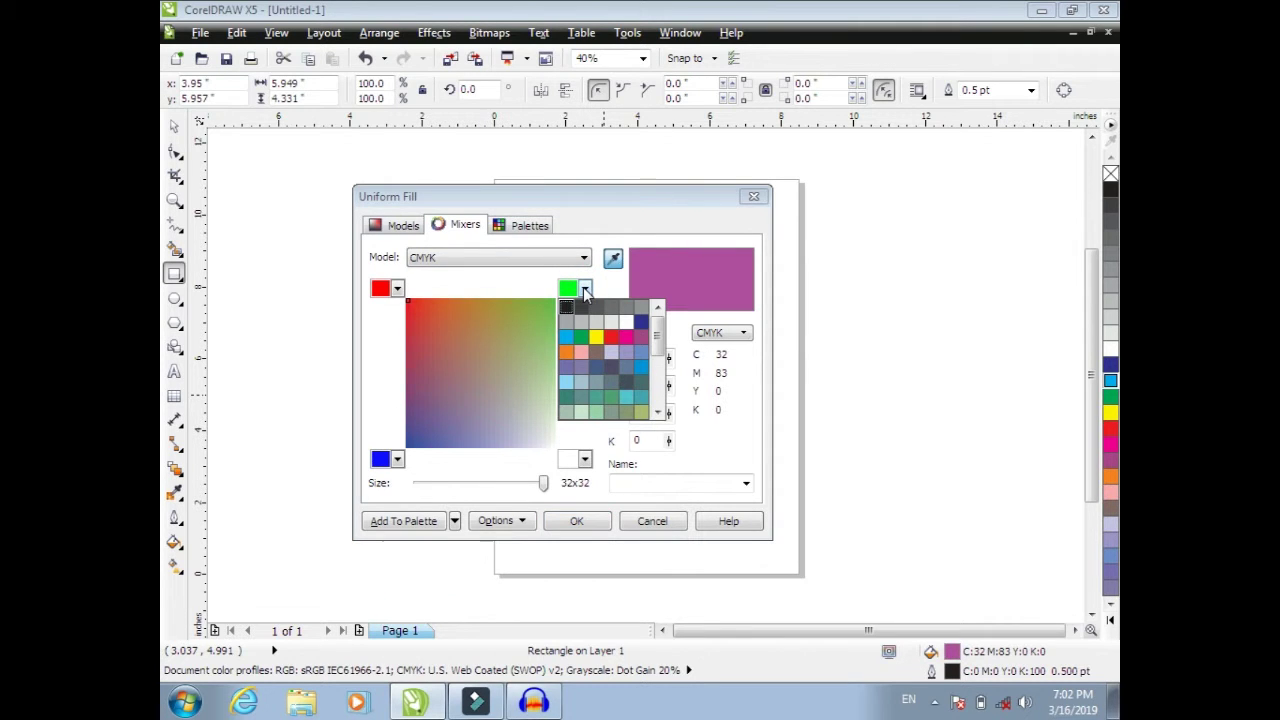
pyautogui.click(476, 396)
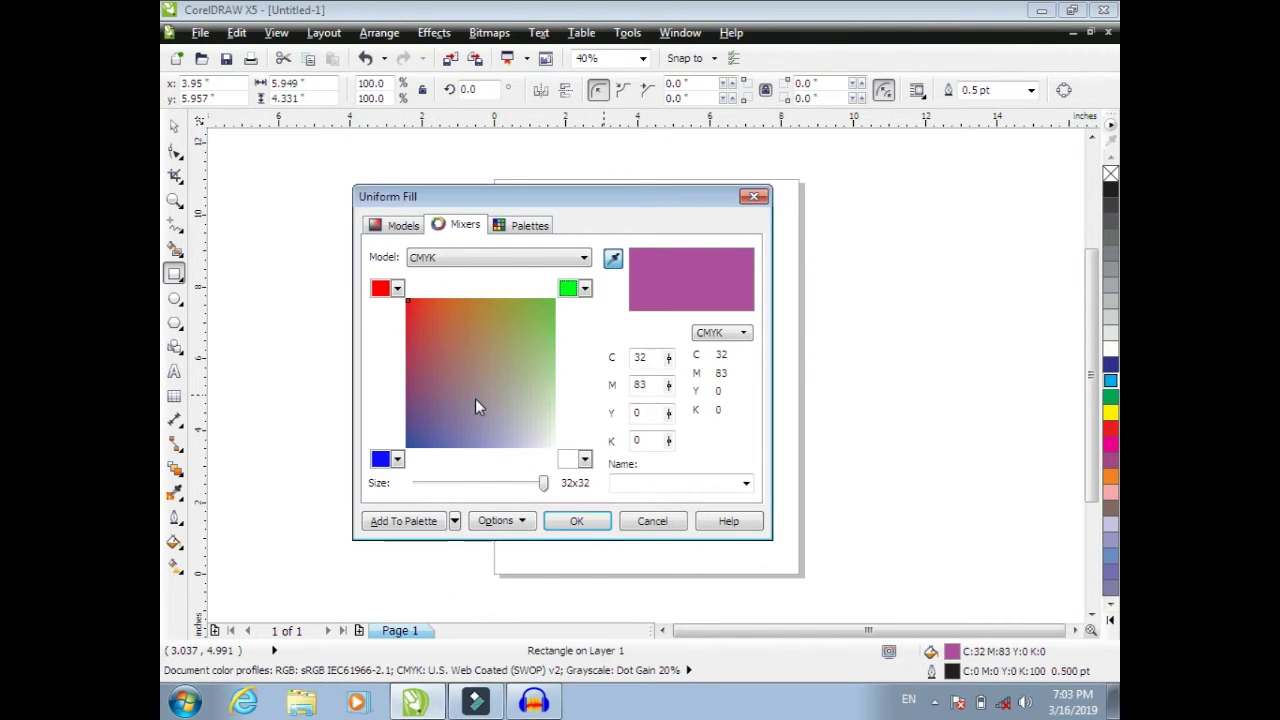
# Sample several colors from the blend grid and check the PANTONE solid coated palette, ending with the blended orange-brown C21 M76 Y88 K0.
pyautogui.click(510, 313)
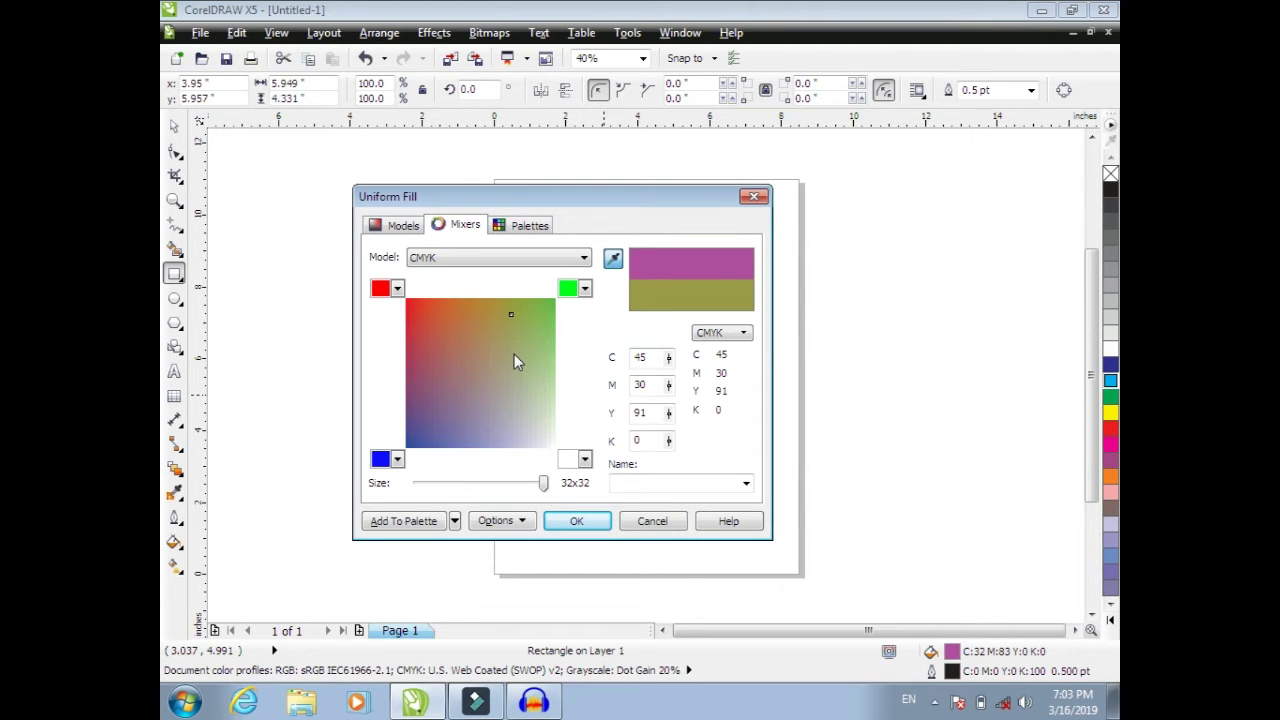
pyautogui.click(431, 318)
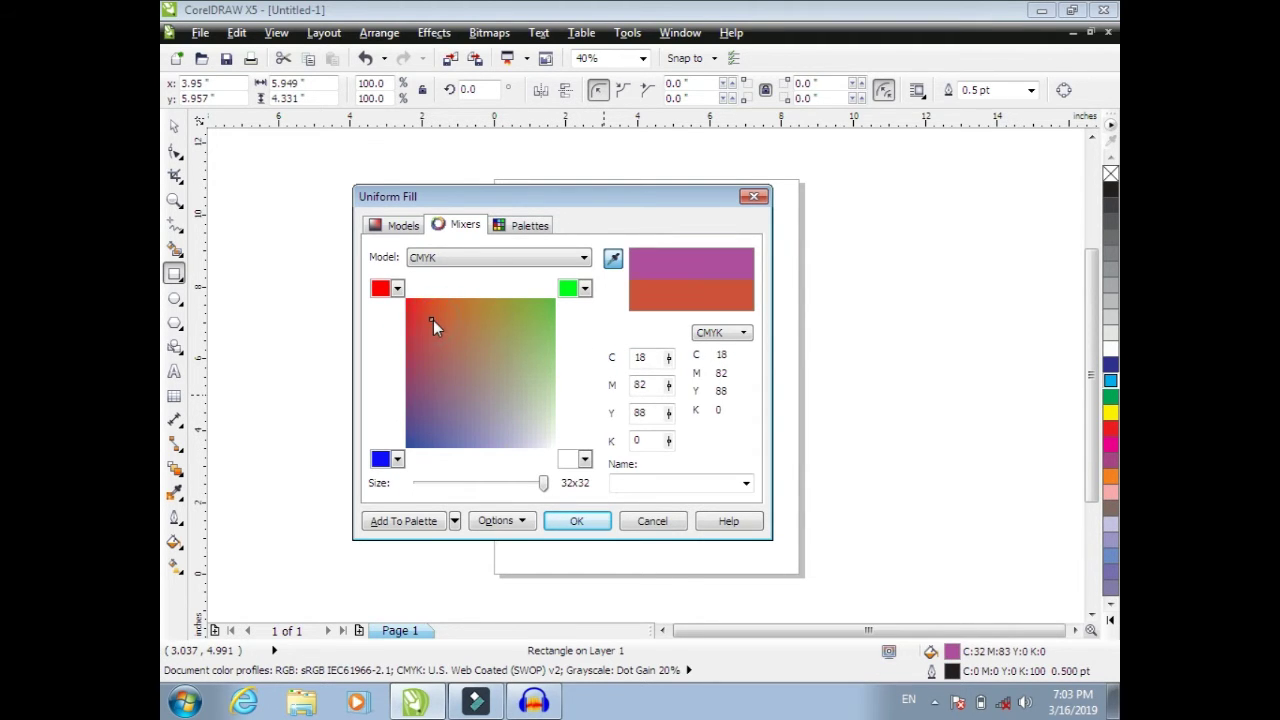
pyautogui.click(521, 230)
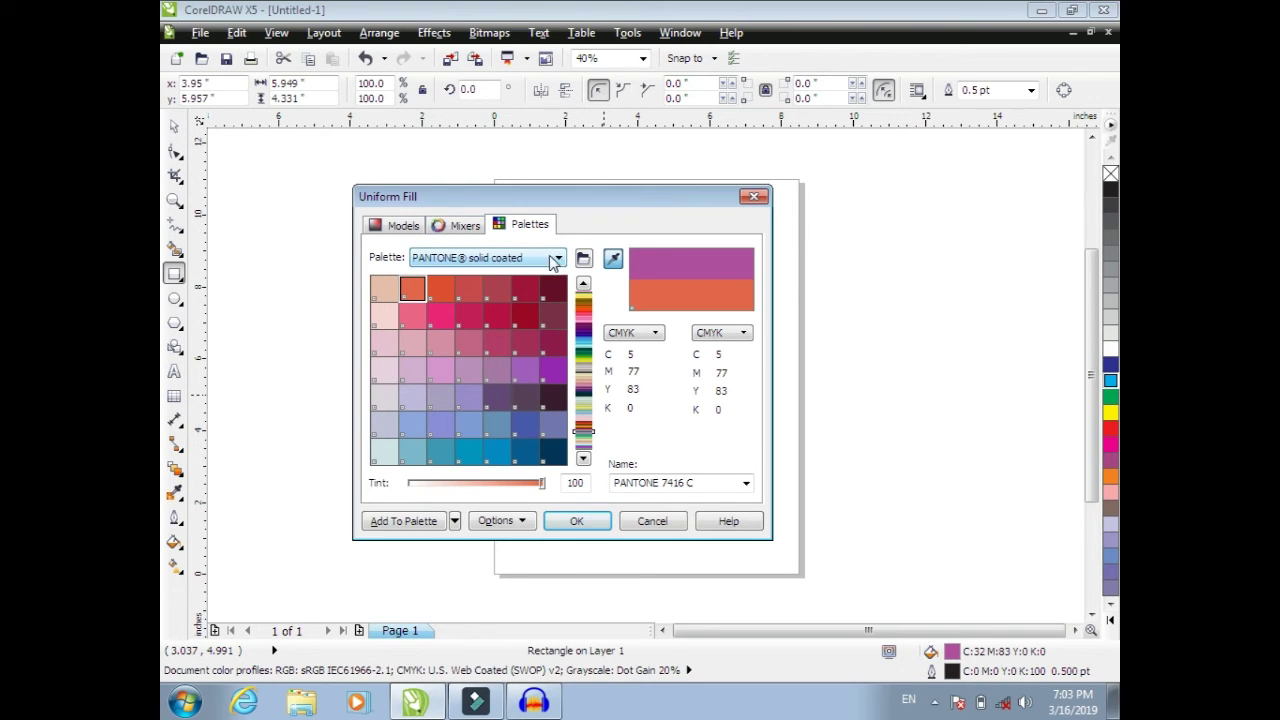
pyautogui.click(462, 222)
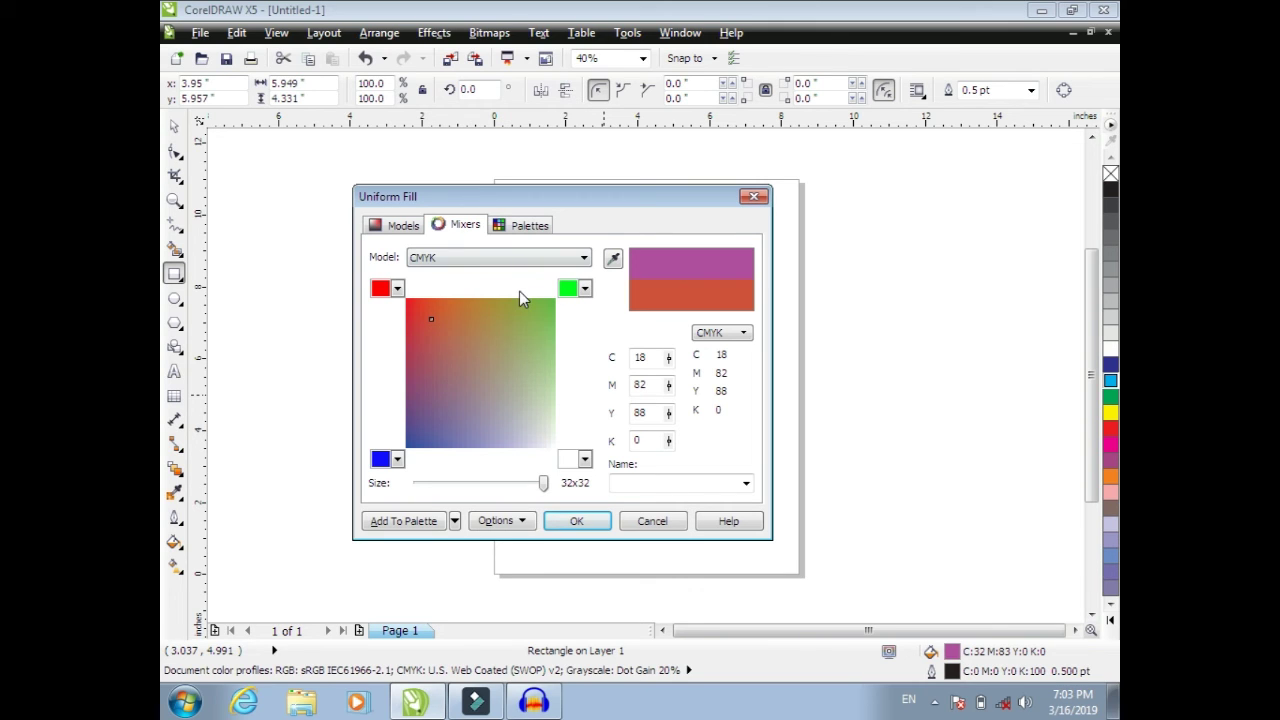
pyautogui.click(441, 322)
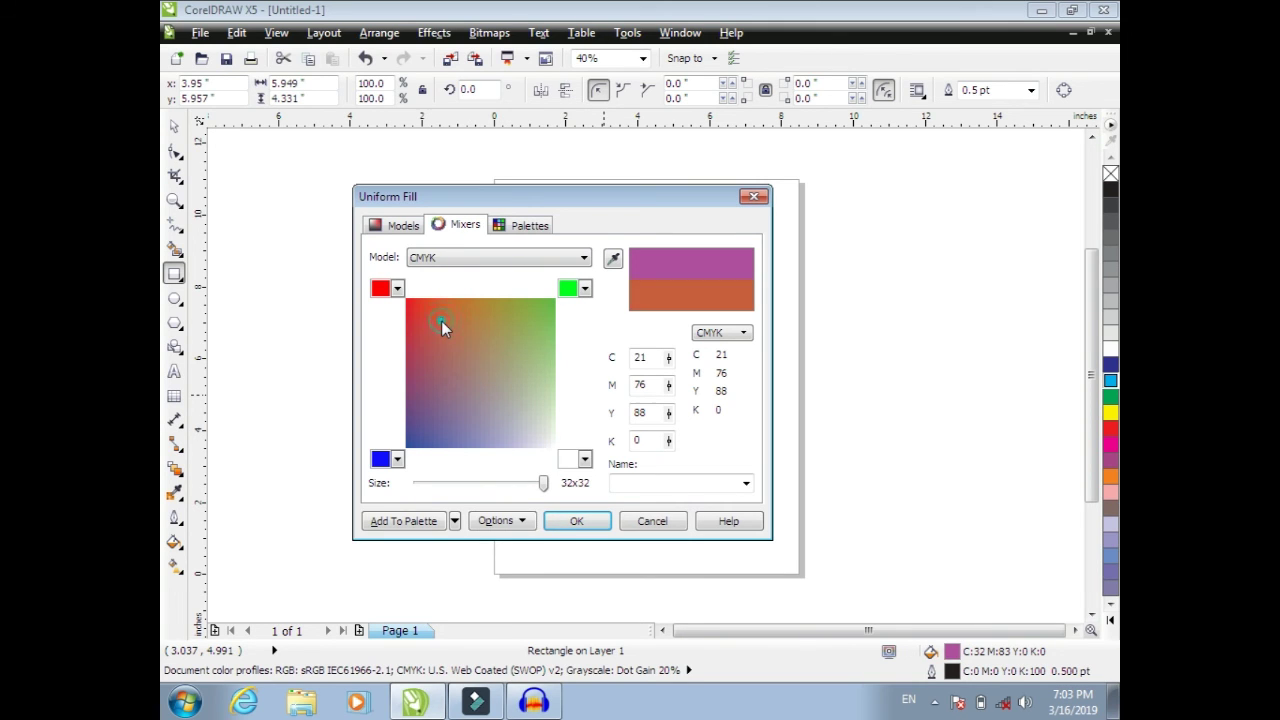